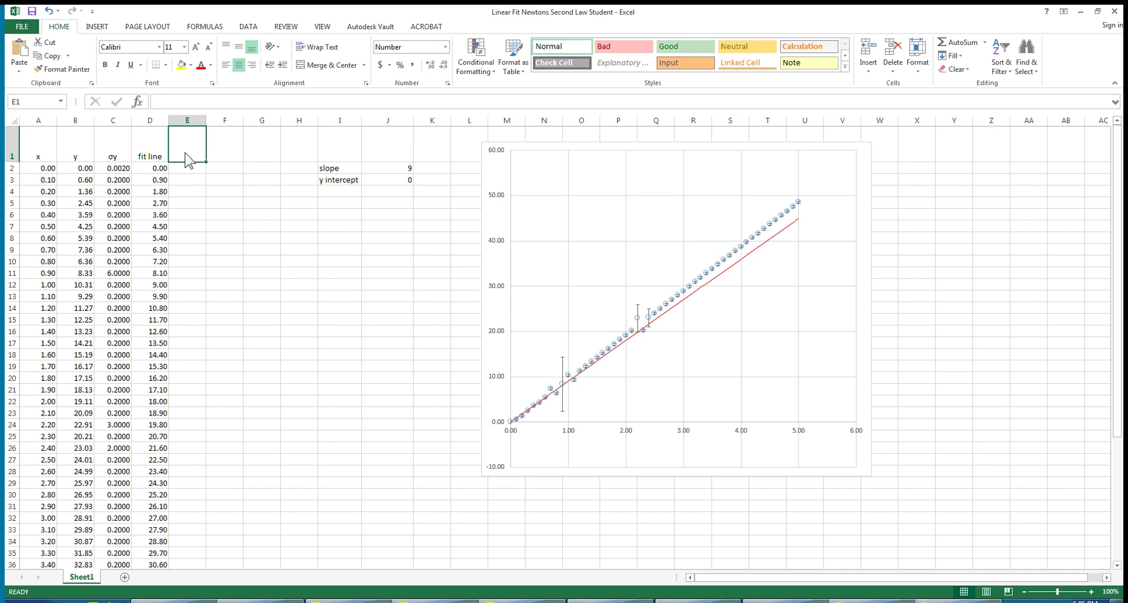
# Add the column headers "residuals" in E1 and "chi^2" in F1
pyautogui.write('res')
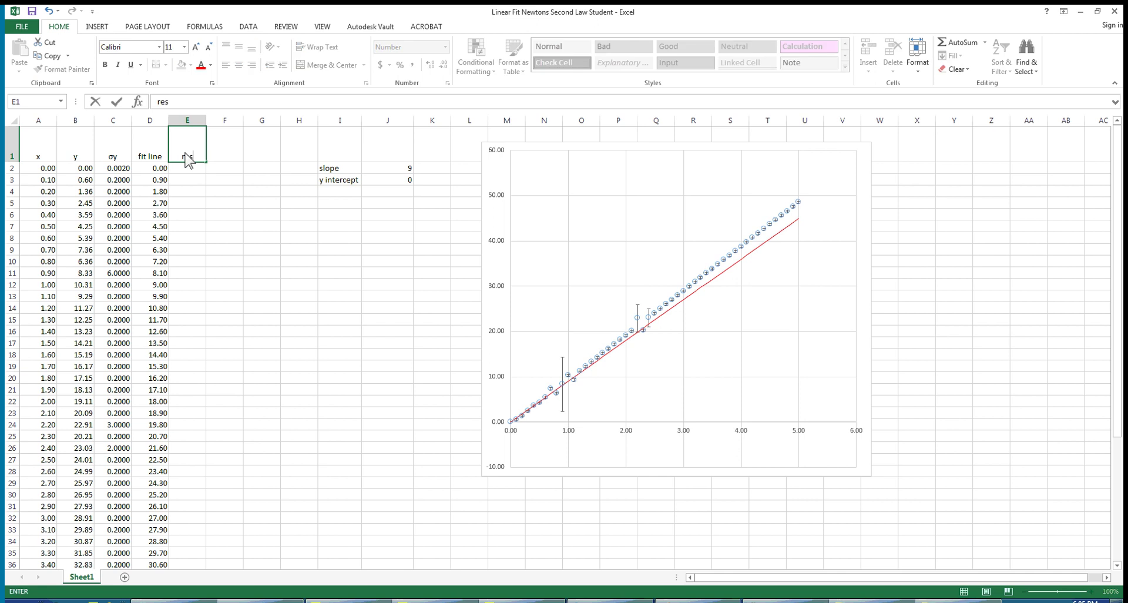
pyautogui.write('iduals')
pyautogui.click(224, 157)
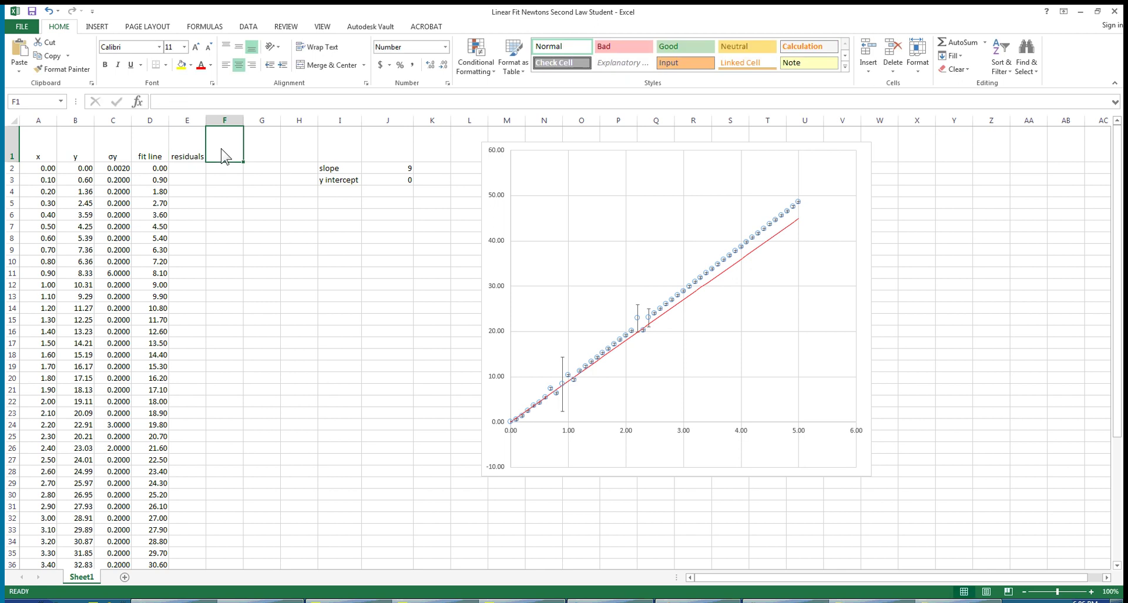
pyautogui.write('chi^')
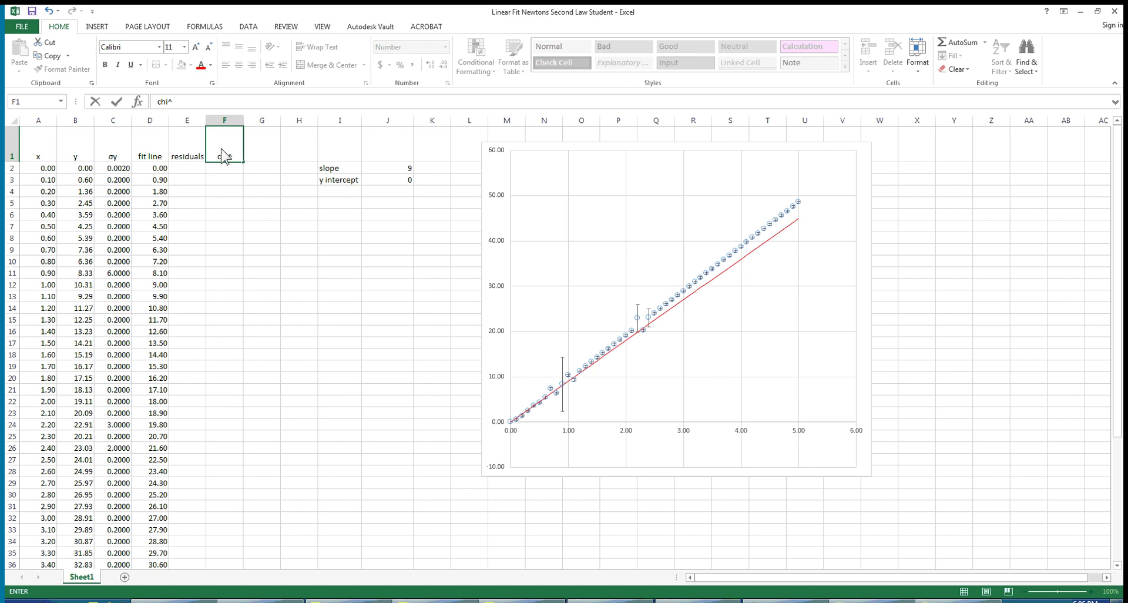
pyautogui.write('2')
# Enter the formula =B2-D2 in E2 to compute the first residual as y minus the fit line
pyautogui.click(188, 169)
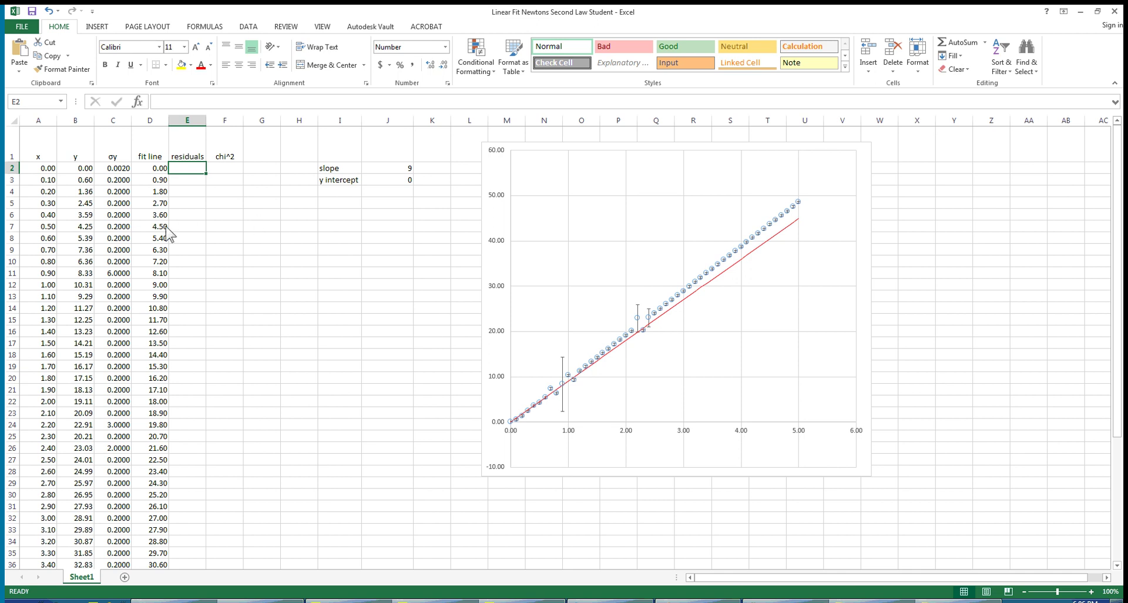
pyautogui.click(88, 169)
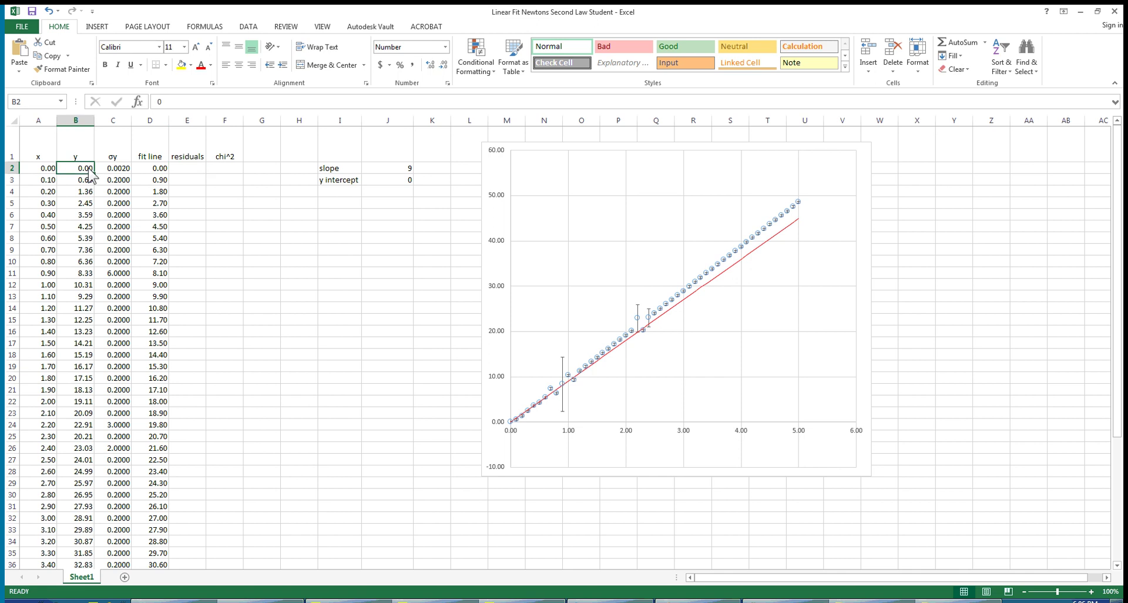
pyautogui.click(160, 169)
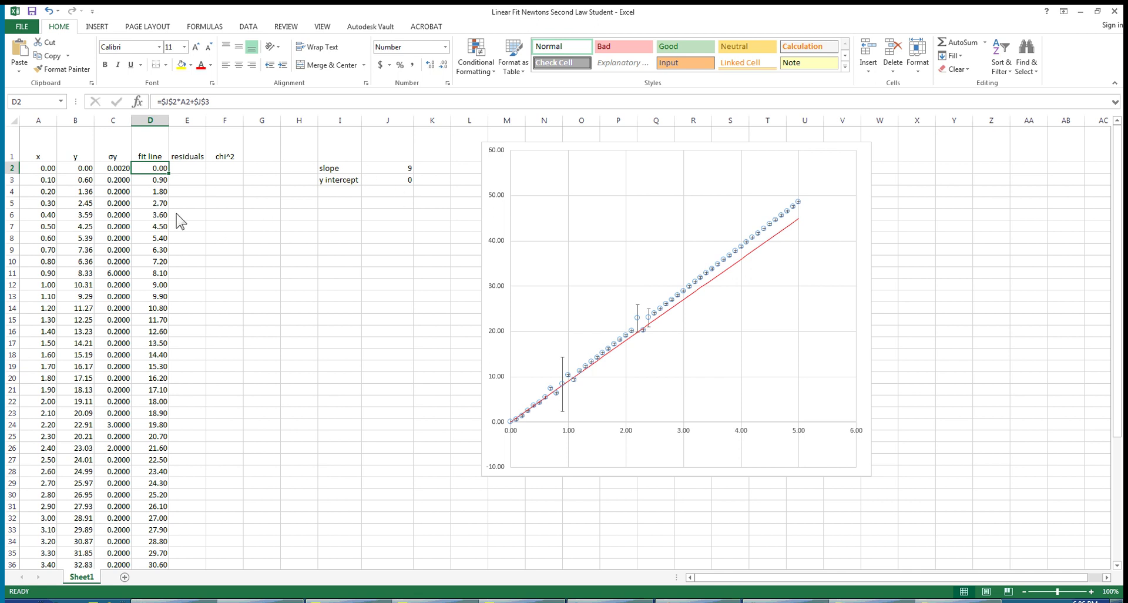
pyautogui.click(183, 171)
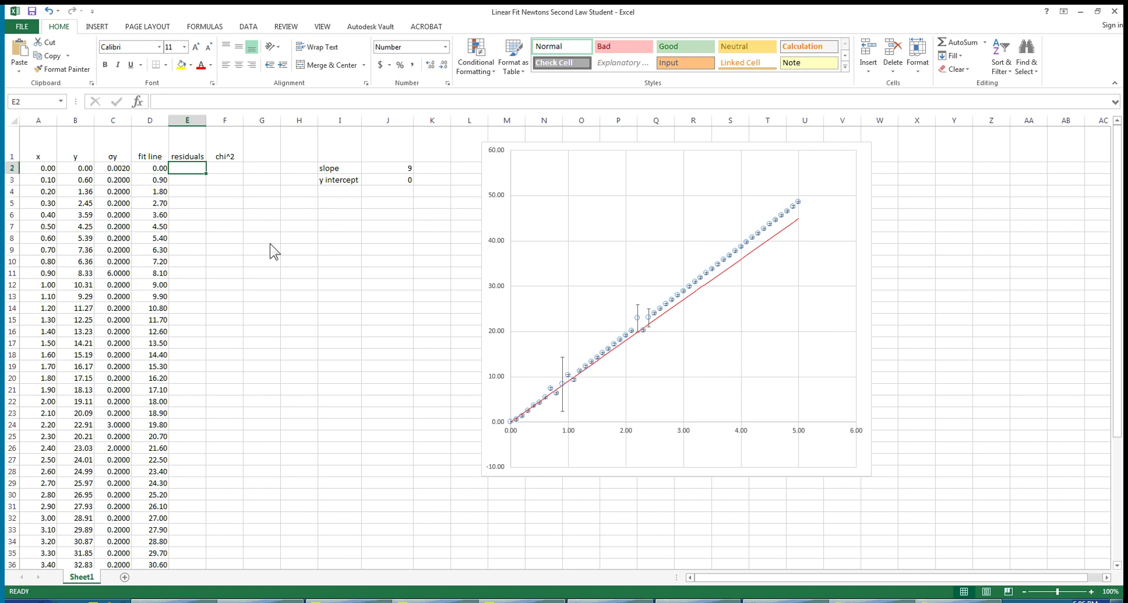
pyautogui.write('=')
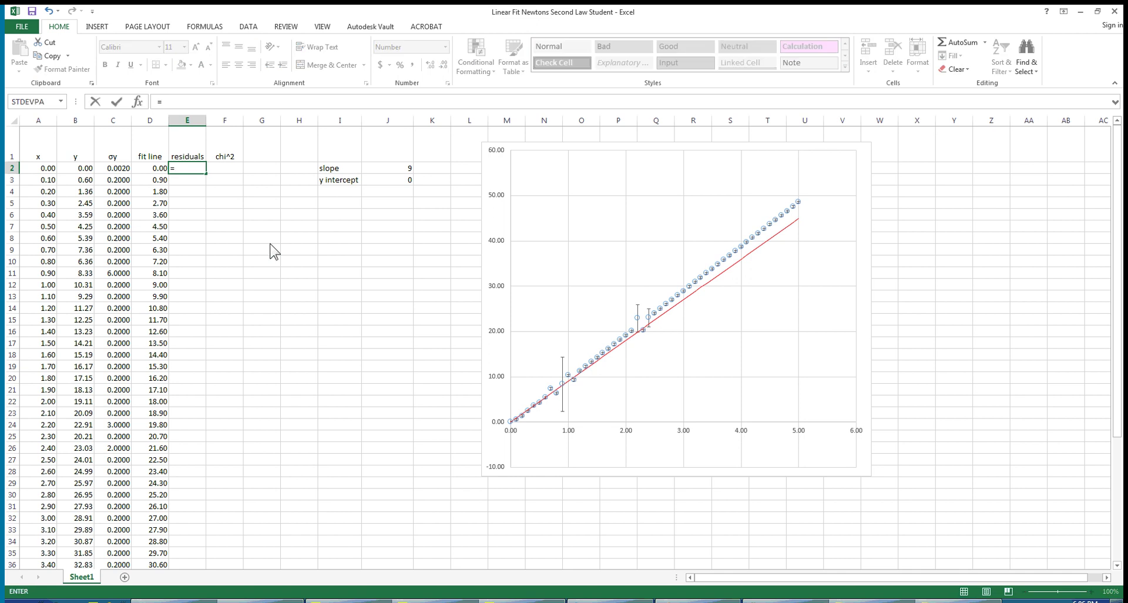
pyautogui.click(85, 170)
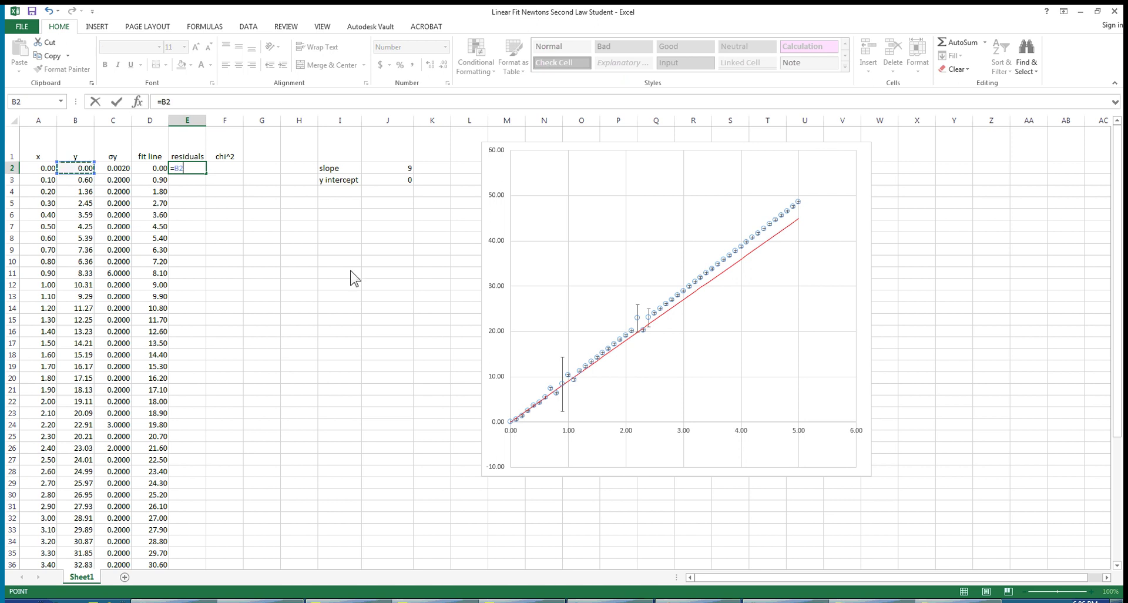
pyautogui.write('-')
pyautogui.click(155, 171)
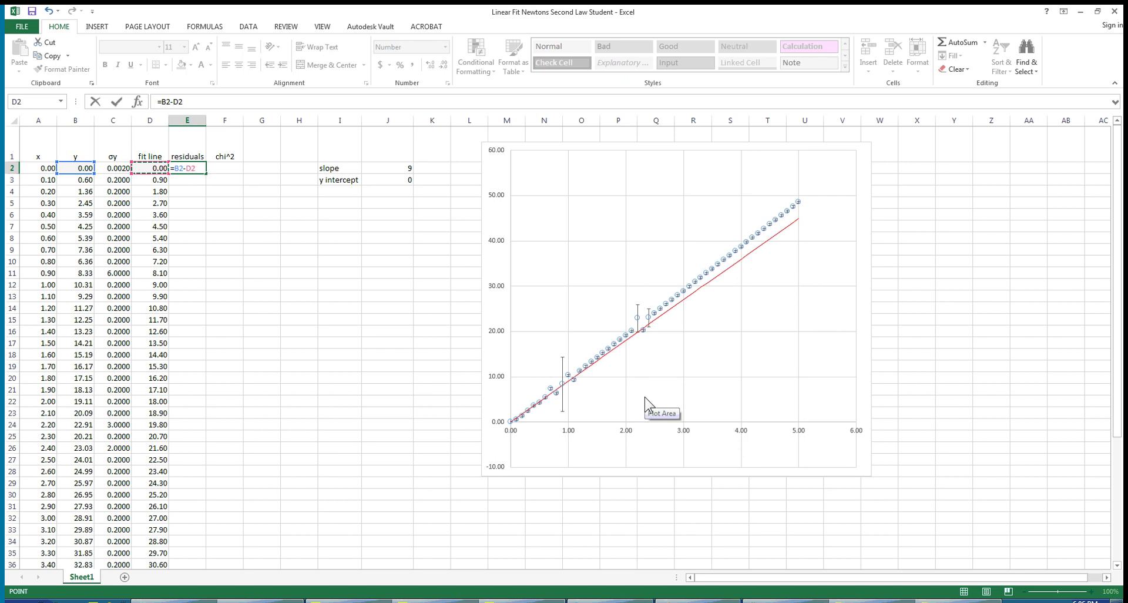
pyautogui.press('Return')
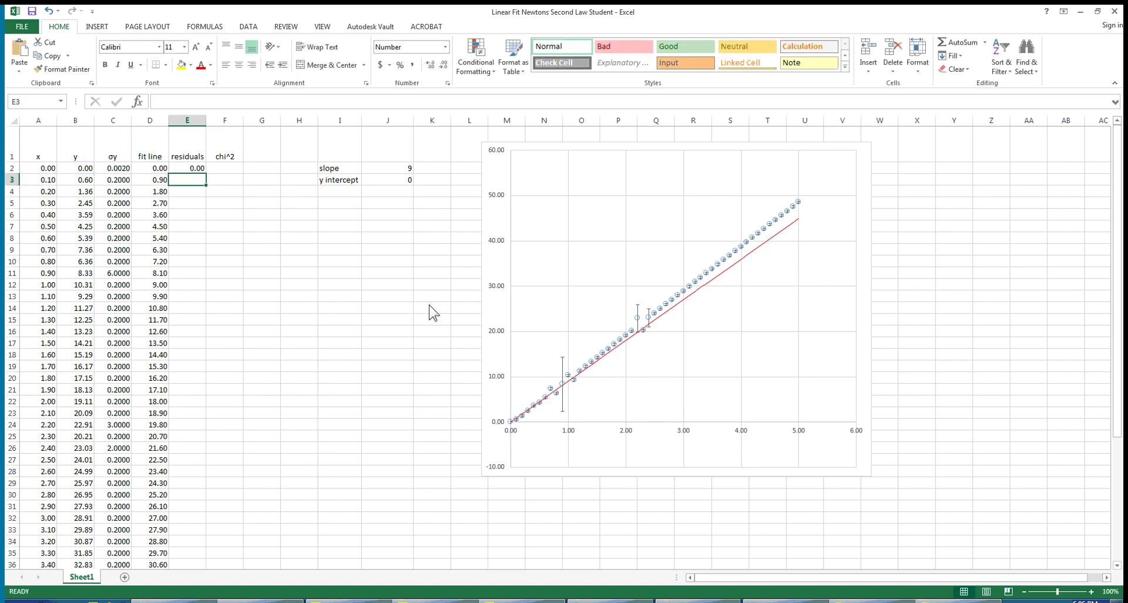
# Fill the residual formula from E2 down through E52
pyautogui.click(196, 171)
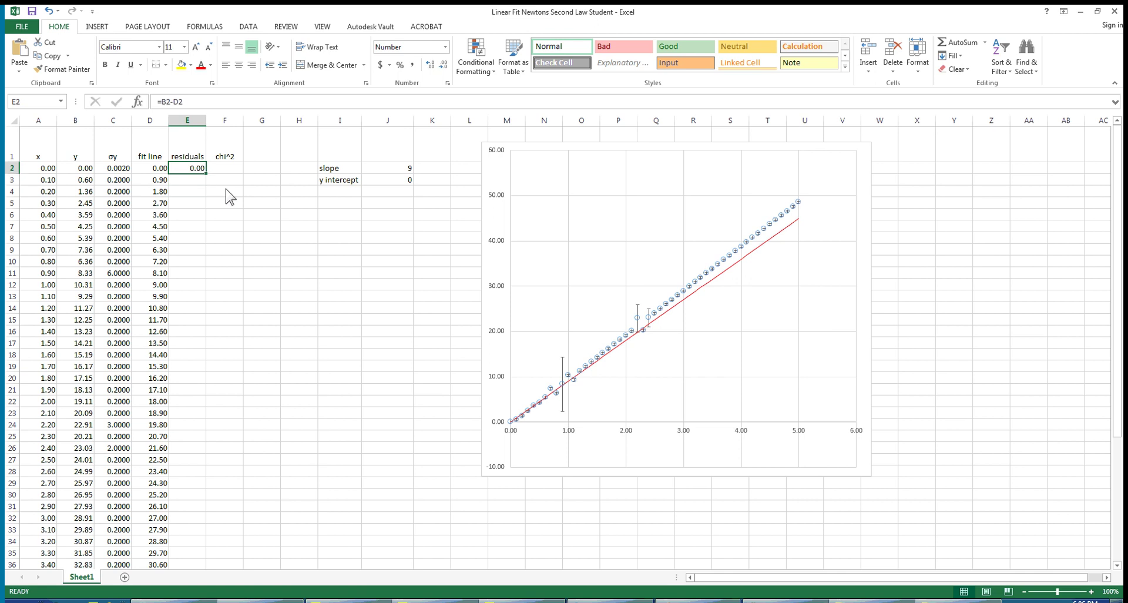
pyautogui.moveTo(206, 174)
pyautogui.mouseDown()
pyautogui.moveTo(212, 251)
pyautogui.moveTo(174, 593)
pyautogui.moveTo(190, 548)
pyautogui.mouseUp()
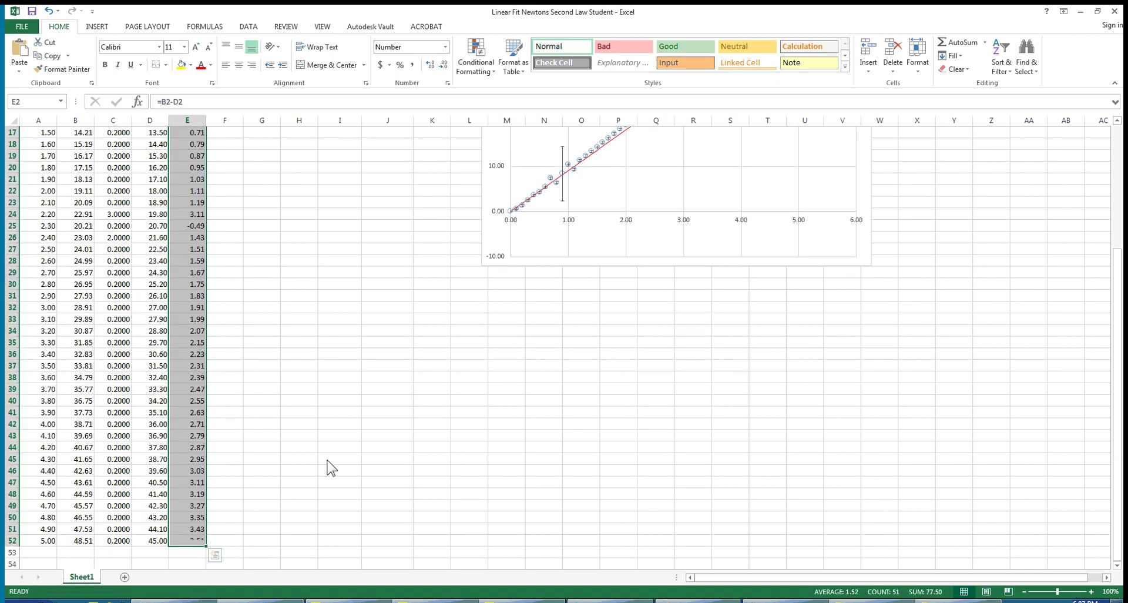
pyautogui.moveTo(1122, 405); pyautogui.dragTo(1124, 282)
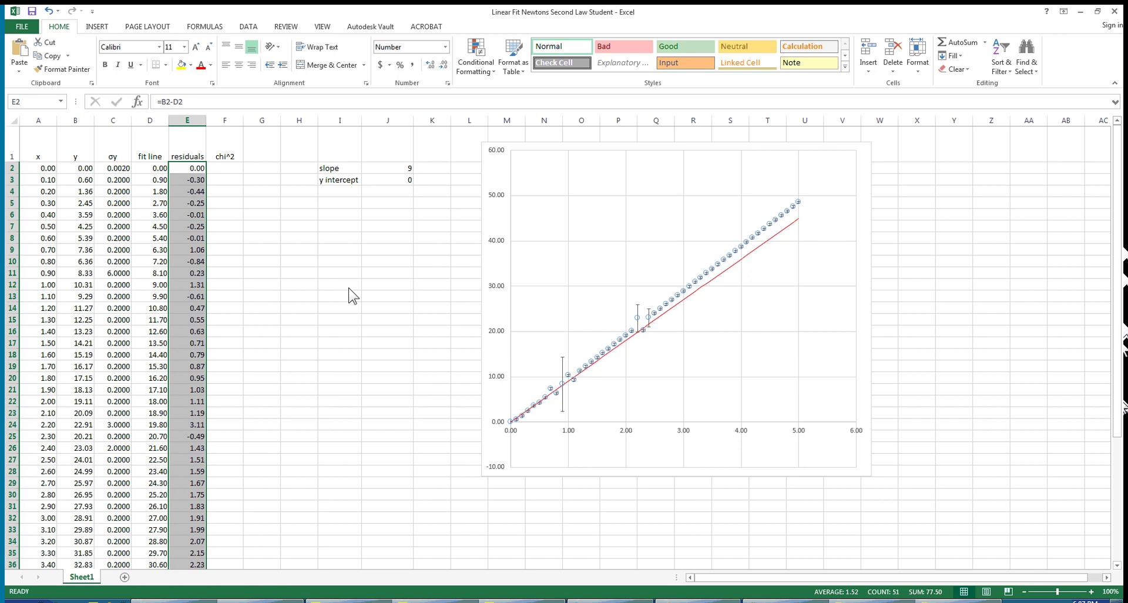
# Examine the chi-squared equation picture alongside the residual, σy and y values that it uses
pyautogui.click(234, 170)
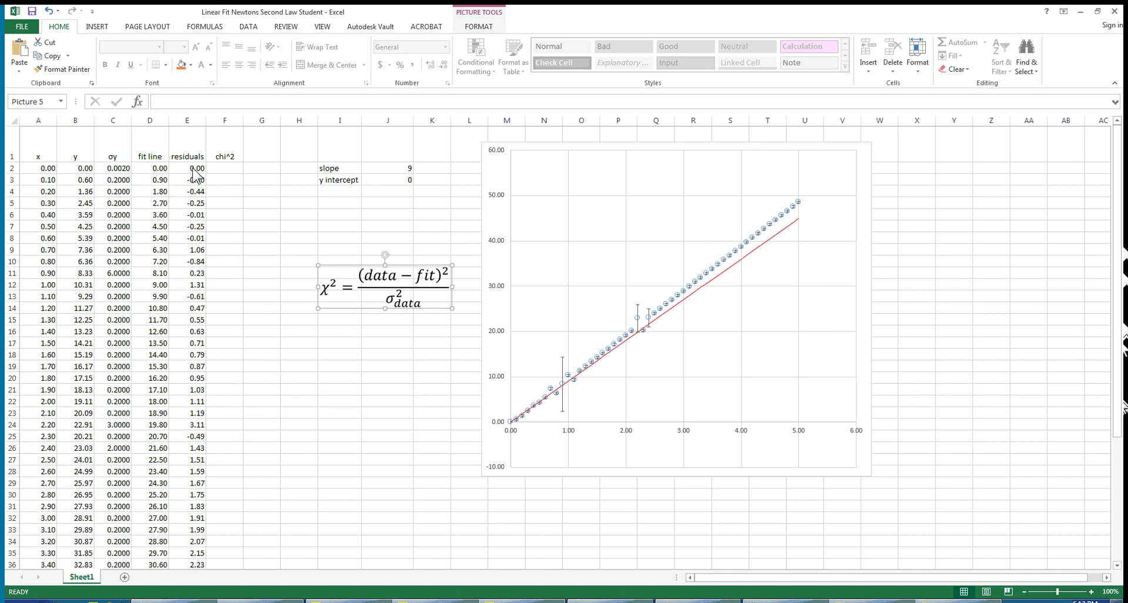
pyautogui.click(193, 169)
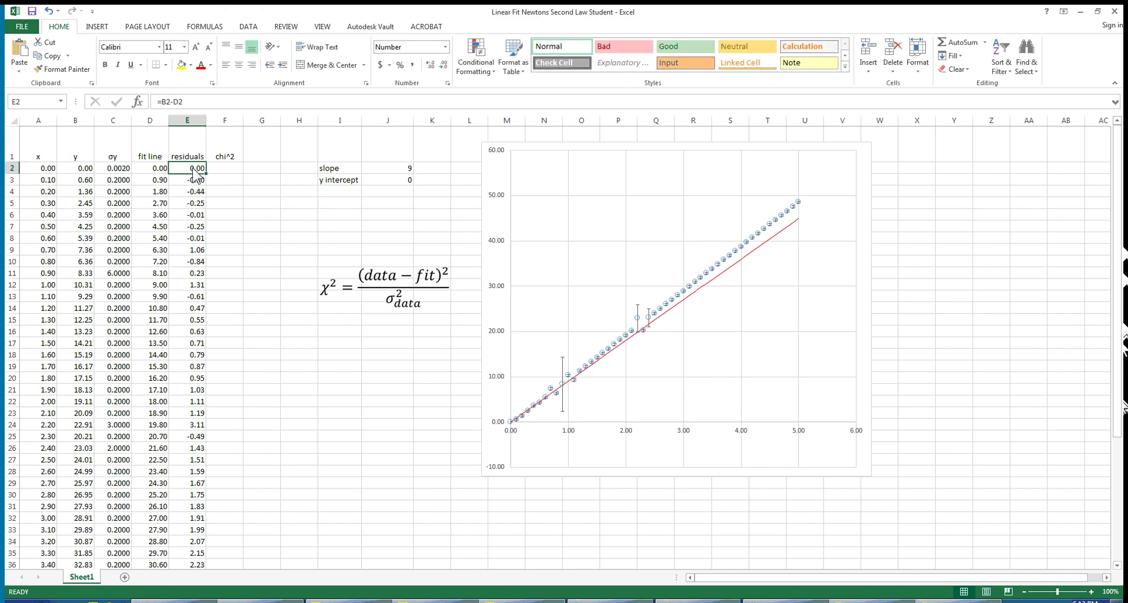
pyautogui.click(364, 279)
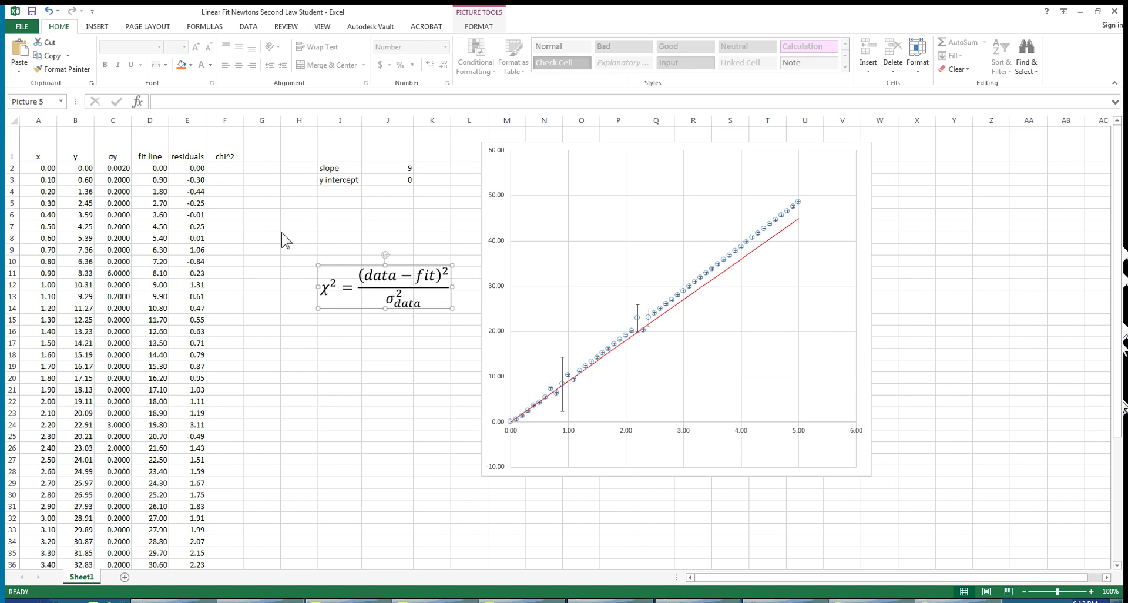
pyautogui.click(120, 171)
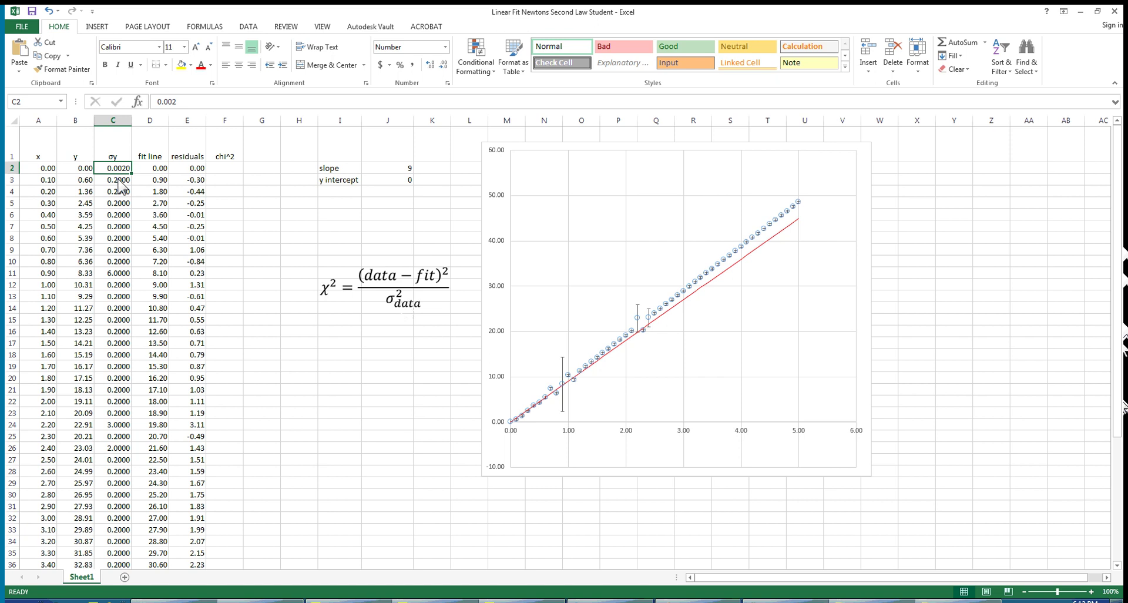
pyautogui.click(118, 180)
pyautogui.click(117, 192)
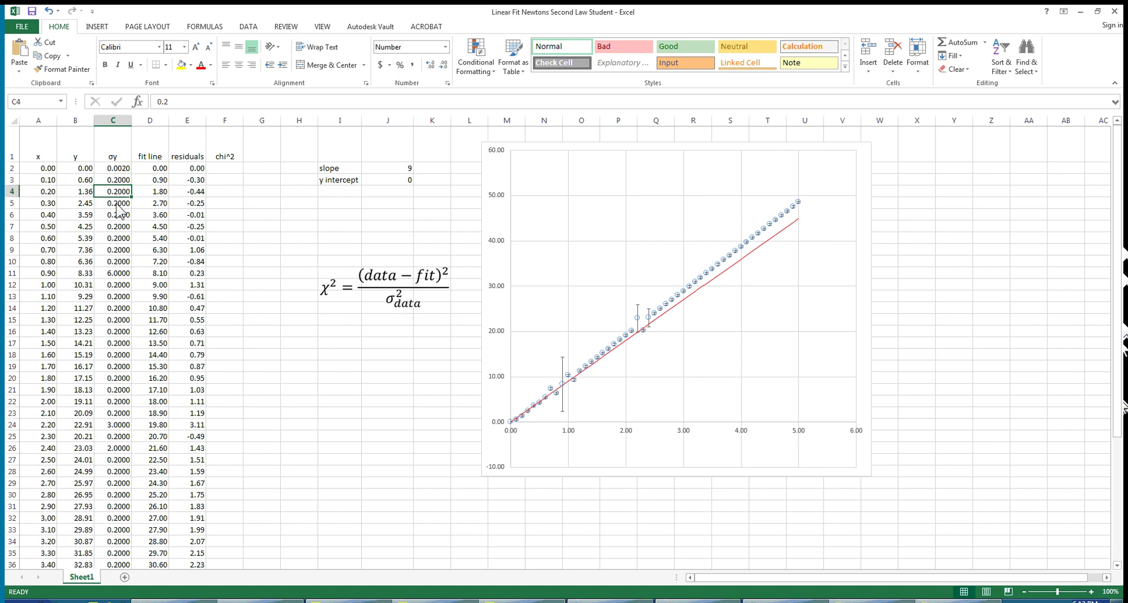
pyautogui.click(118, 203)
pyautogui.click(118, 215)
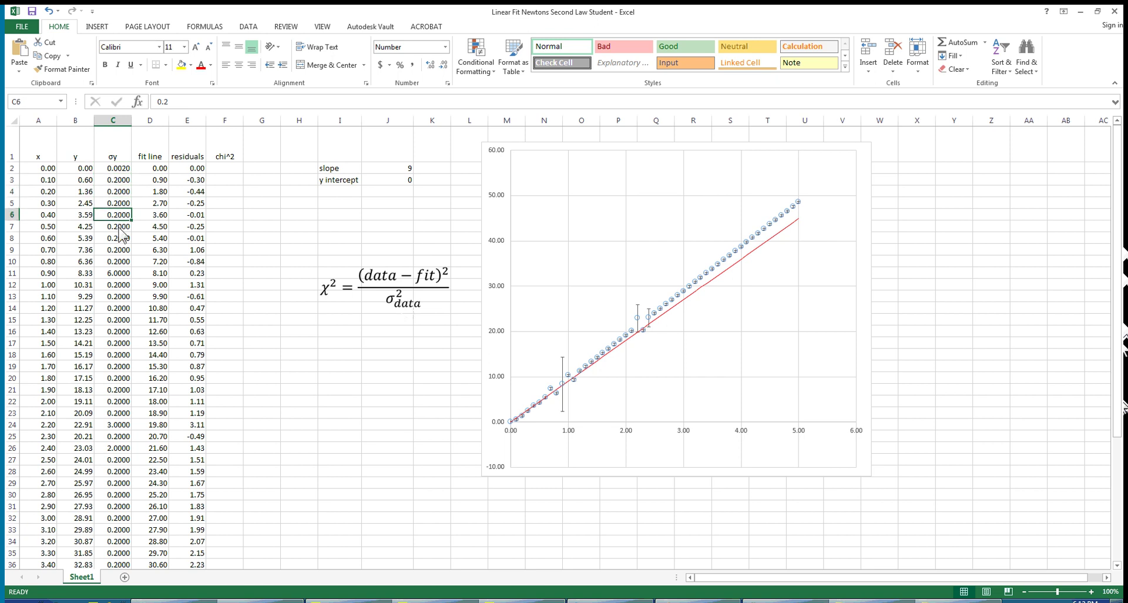
pyautogui.click(89, 170)
pyautogui.click(87, 183)
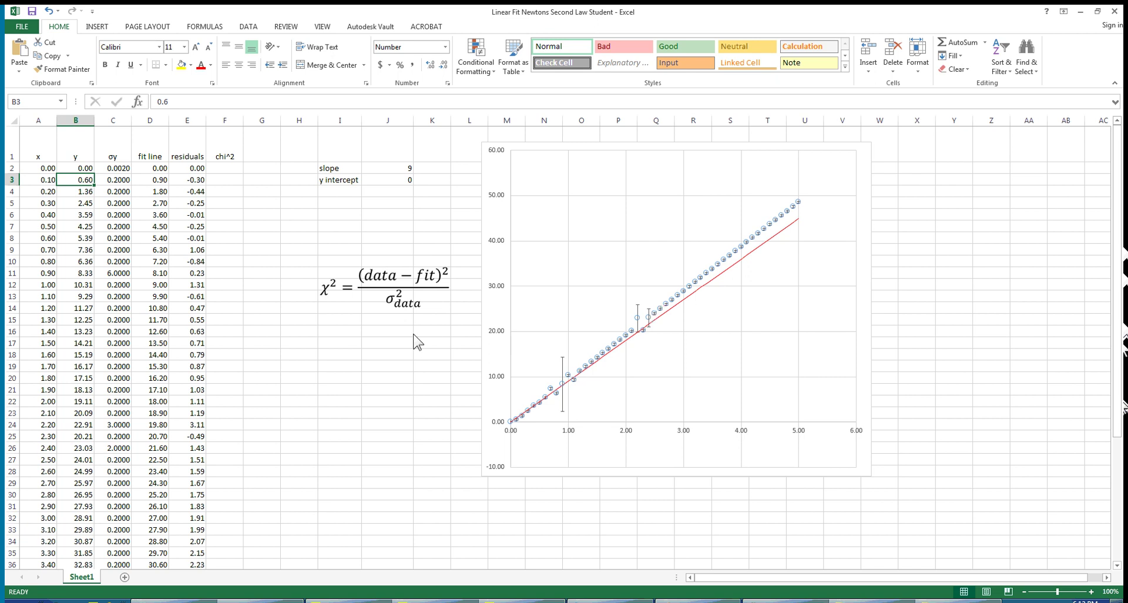
# Enter the formula =POWER((E2/C2),2) in F2 to square the first residual divided by its σy
pyautogui.click(219, 170)
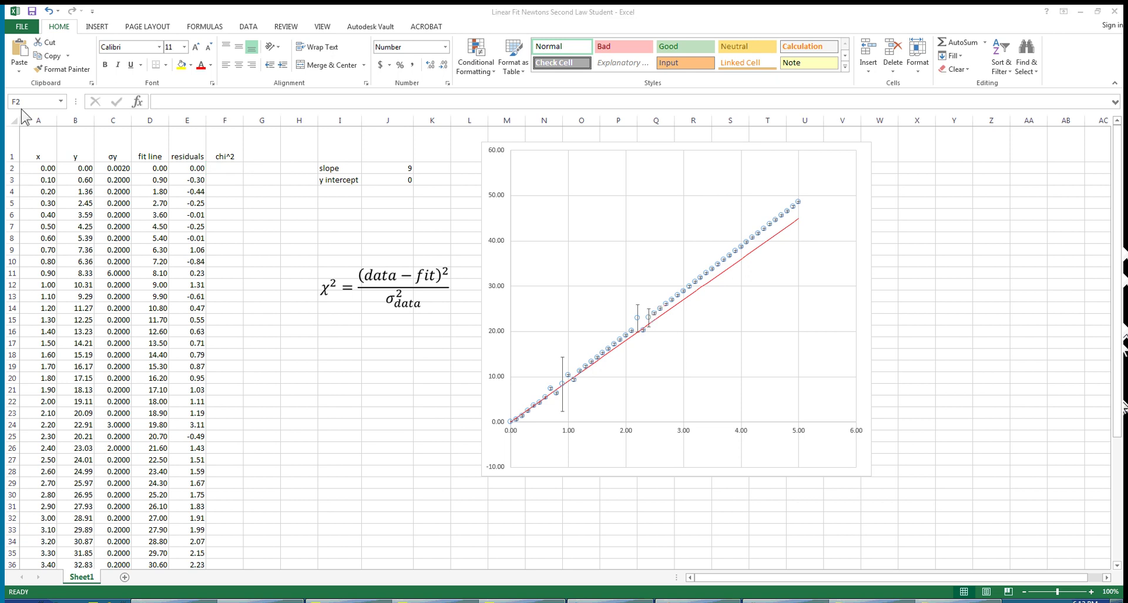
pyautogui.click(218, 171)
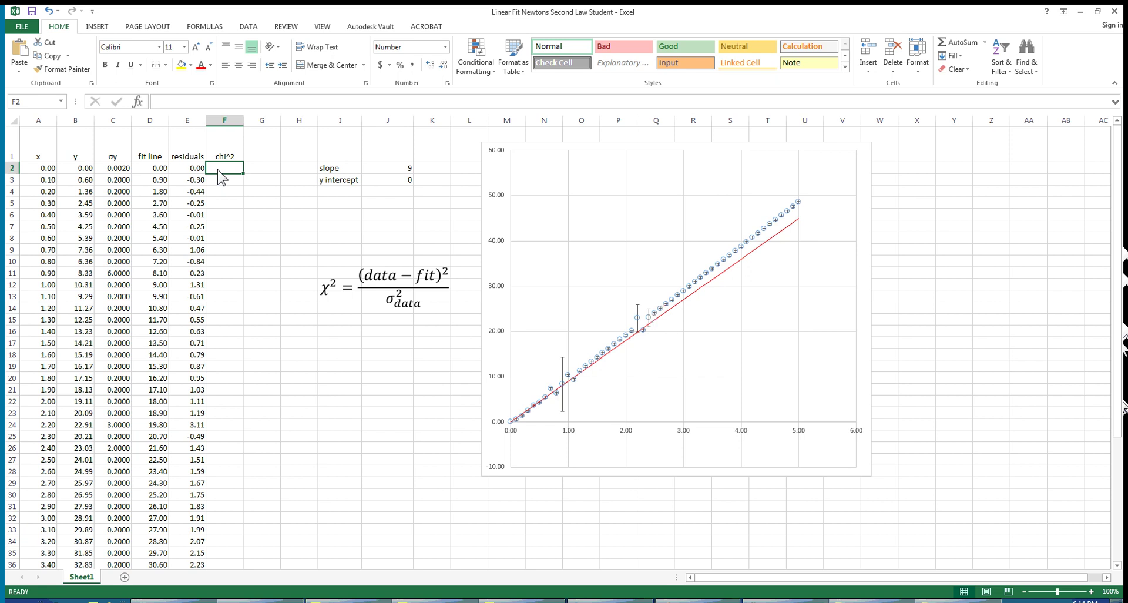
pyautogui.write('=')
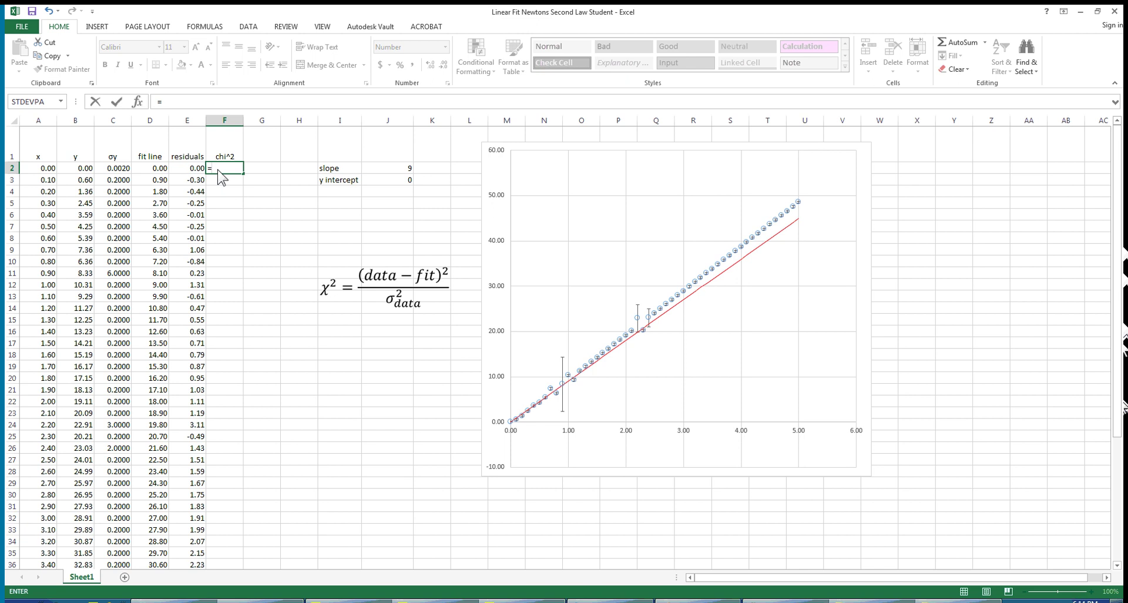
pyautogui.write('P')
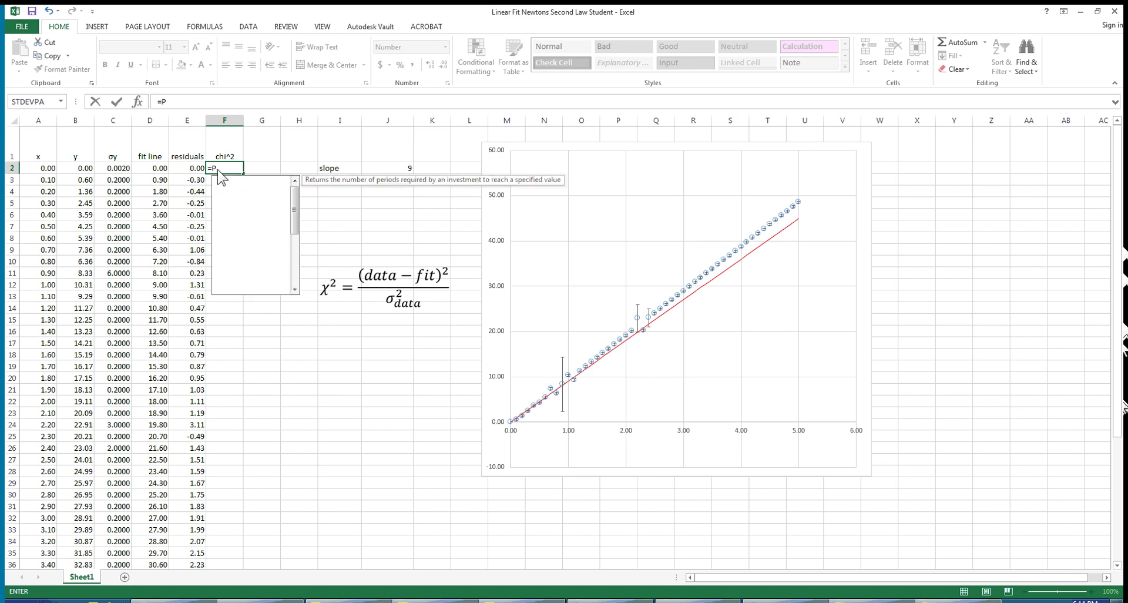
pyautogui.write('ower')
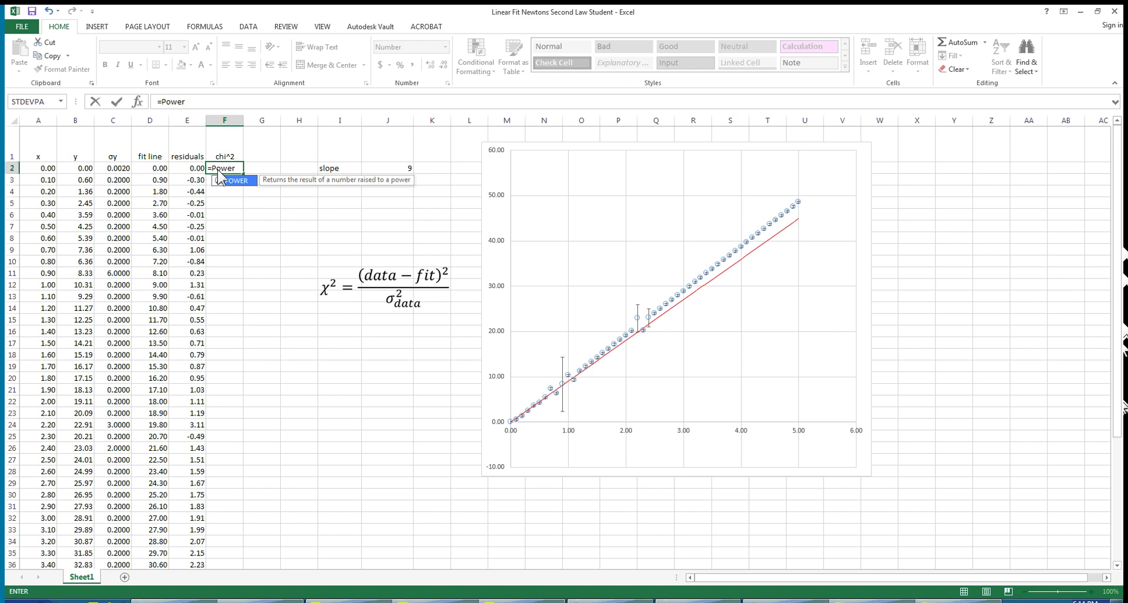
pyautogui.write('(')
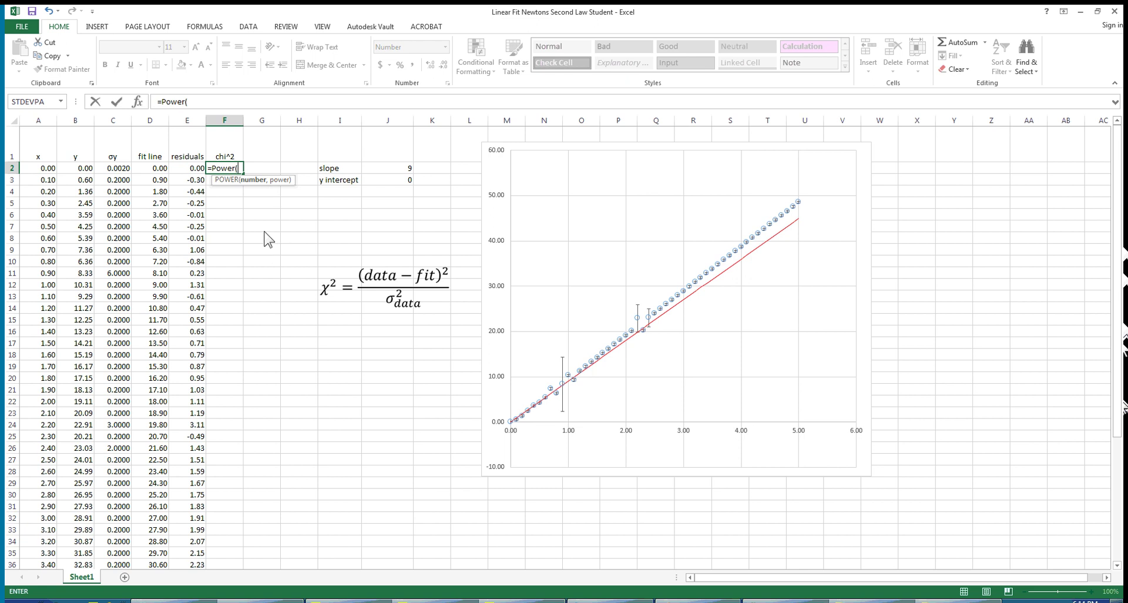
pyautogui.click(239, 171)
pyautogui.click(191, 169)
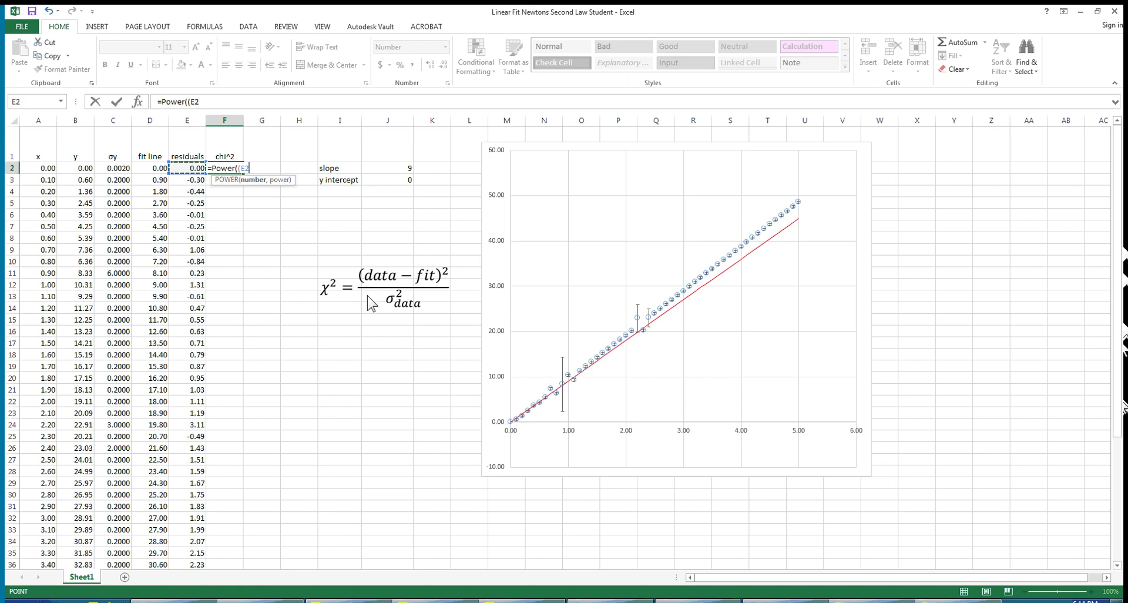
pyautogui.write('/')
pyautogui.click(116, 170)
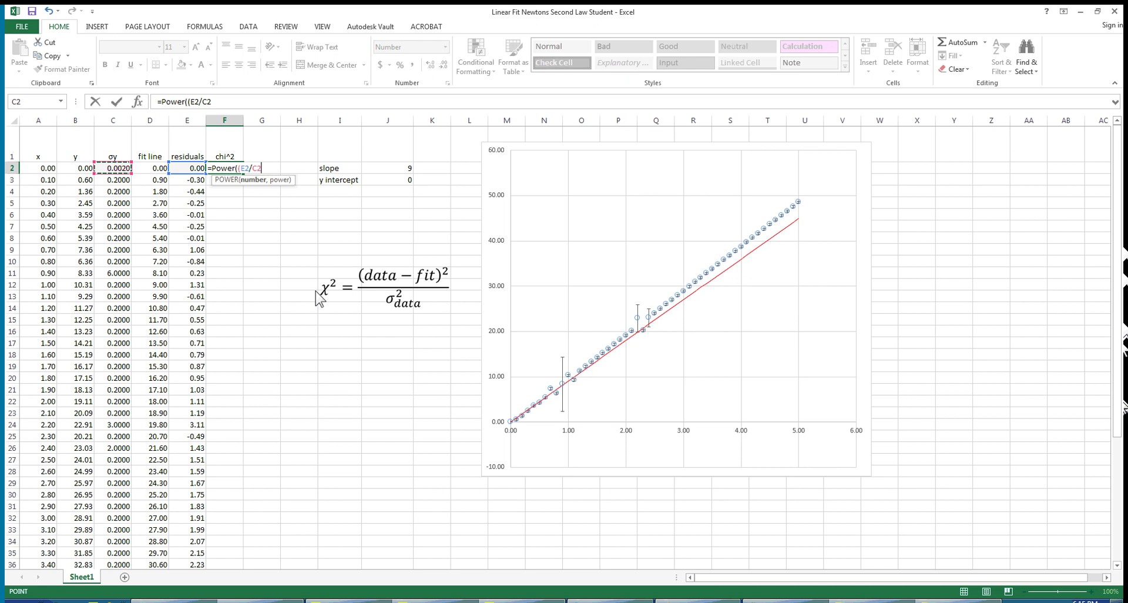
pyautogui.write('),2')
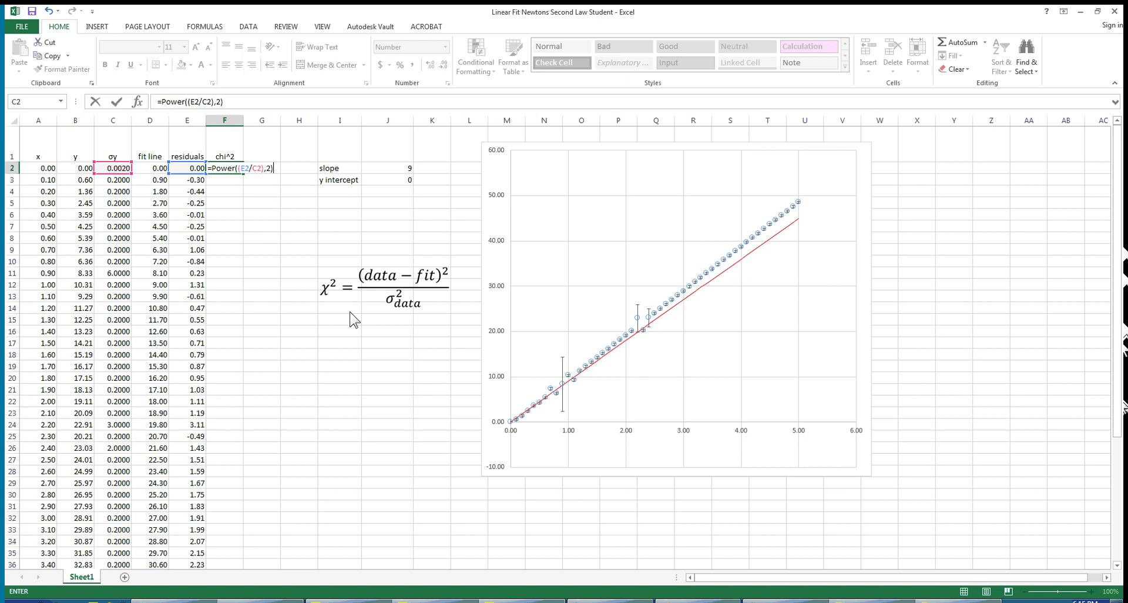
pyautogui.press('Return')
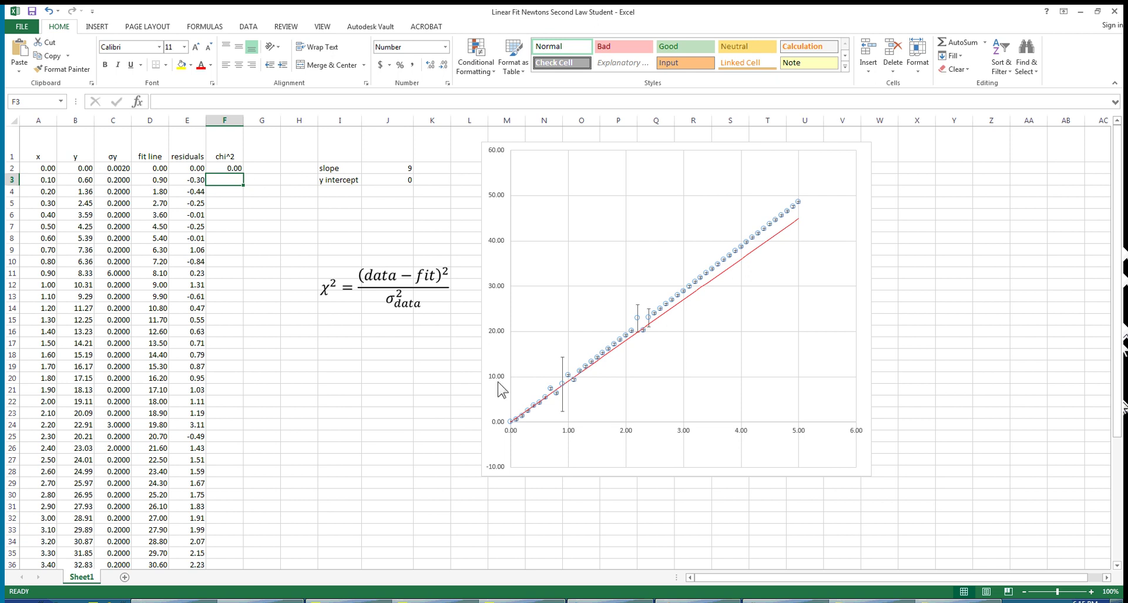
# Fill the chi^2 formula from F2 down through F52
pyautogui.click(233, 169)
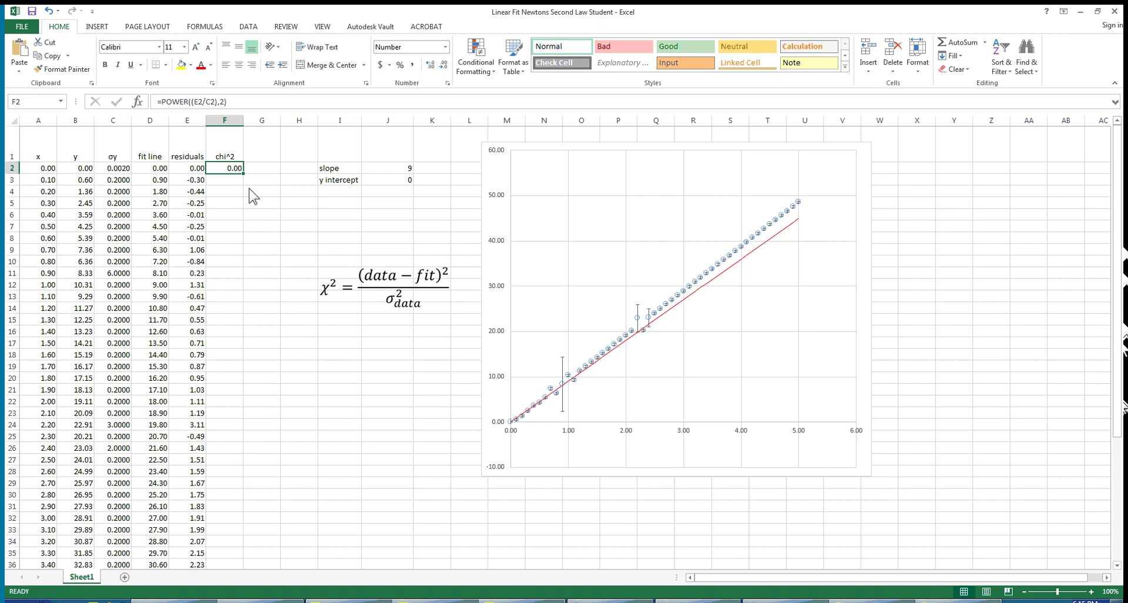
pyautogui.moveTo(244, 174); pyautogui.dragTo(239, 546)
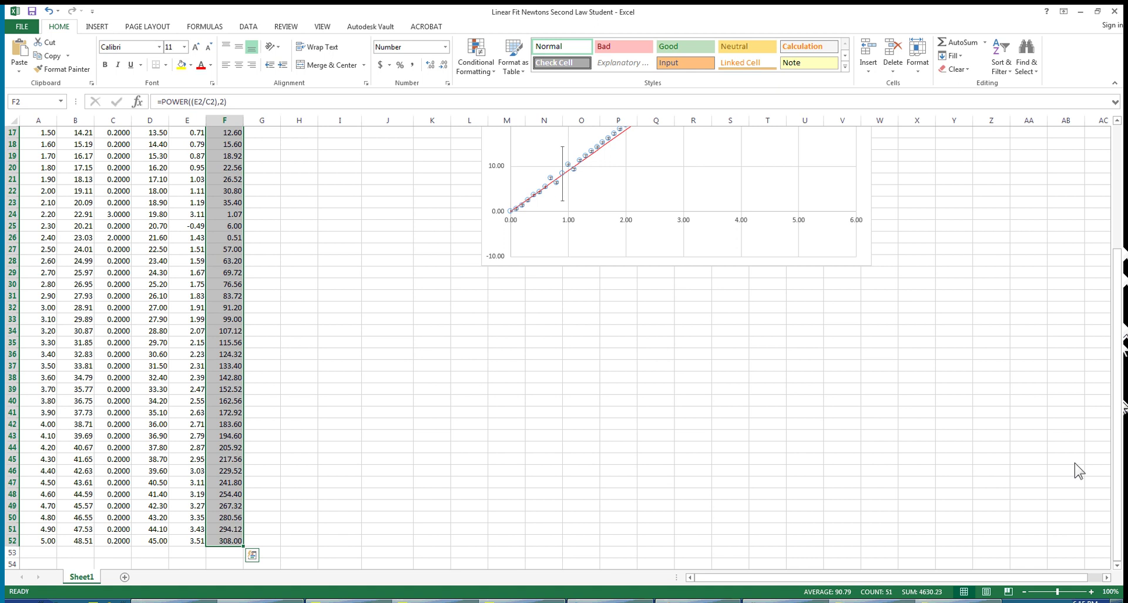
pyautogui.moveTo(1120, 479); pyautogui.dragTo(1121, 350)
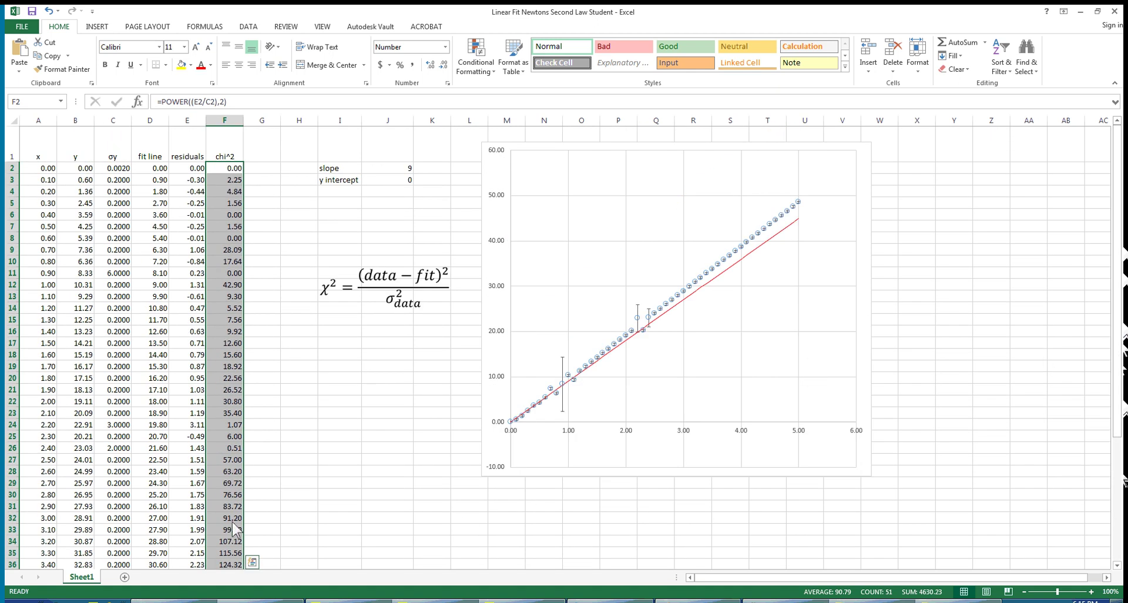
pyautogui.click(233, 544)
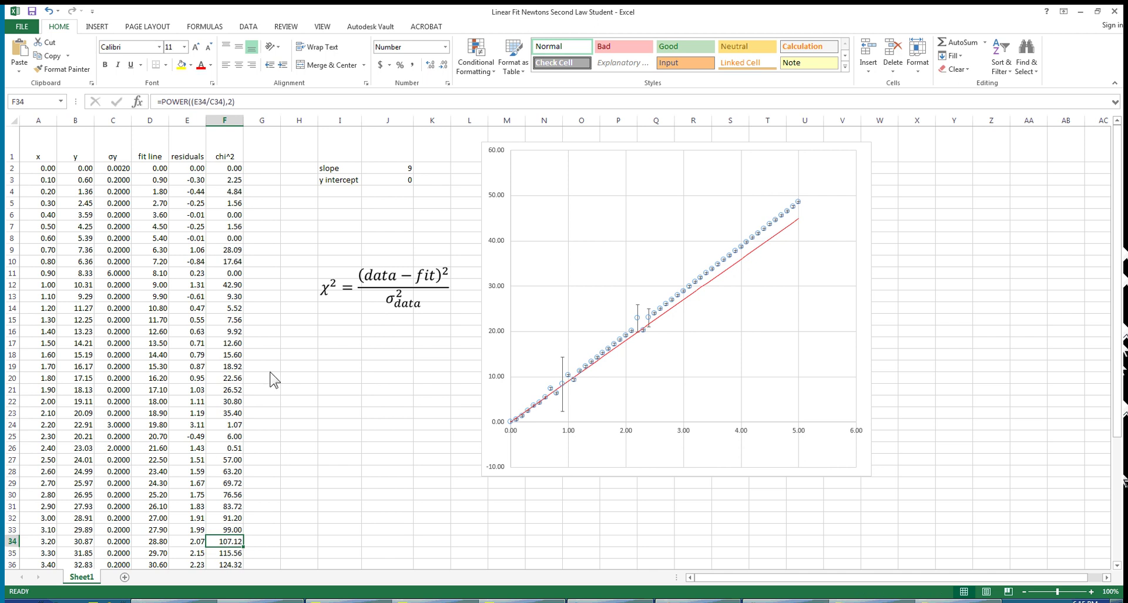
# Compare the chi^2 values in rows 18, 24 and 26 with the σy uncertainties of the same rows
pyautogui.click(238, 356)
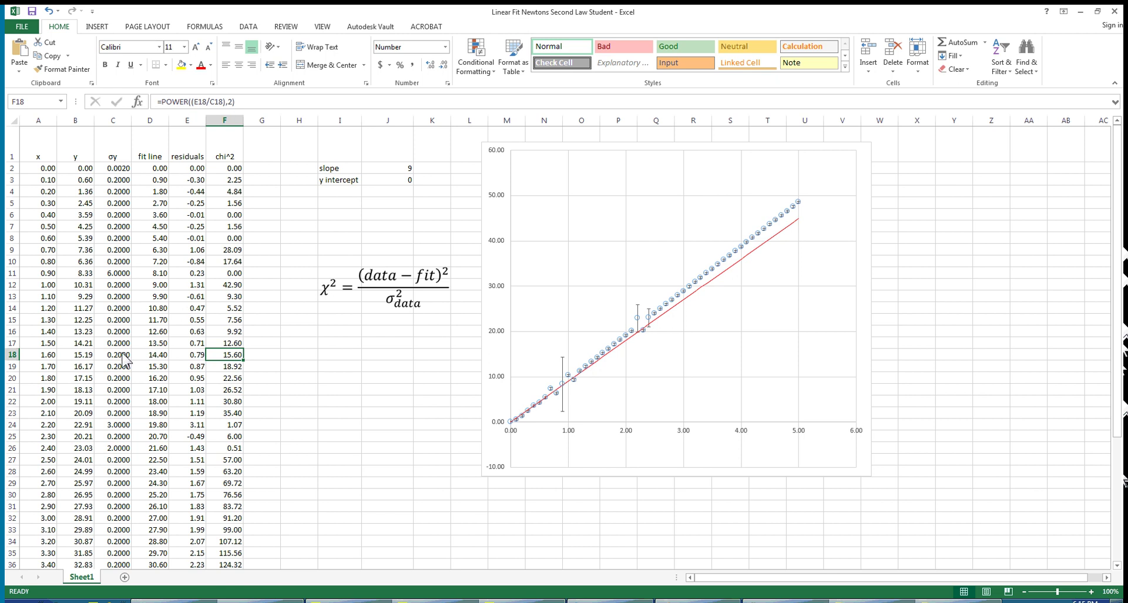
pyautogui.click(126, 425)
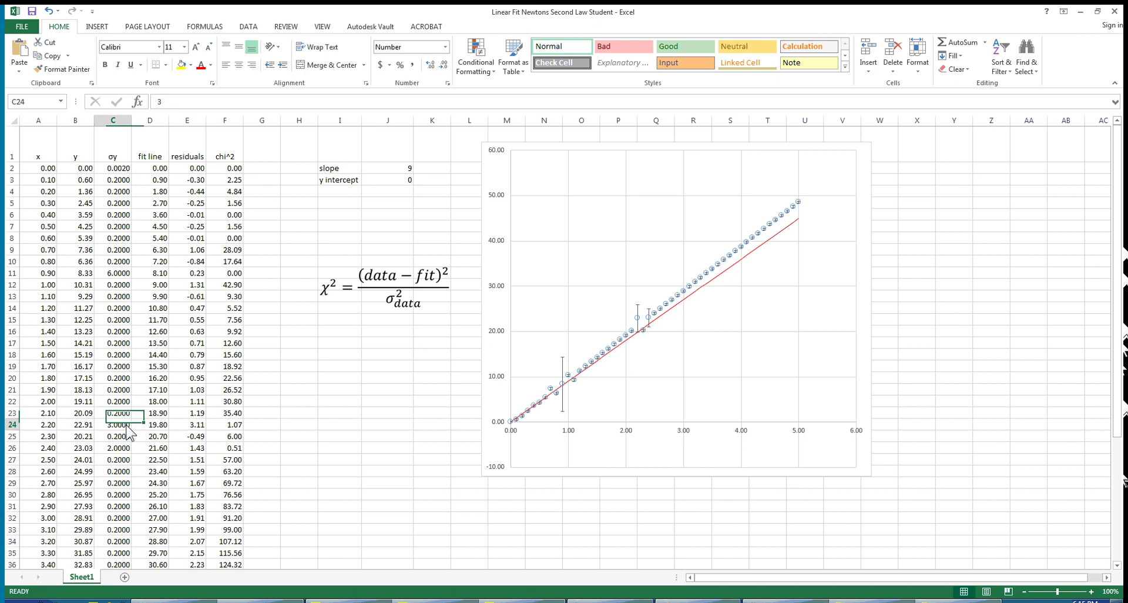
pyautogui.click(240, 428)
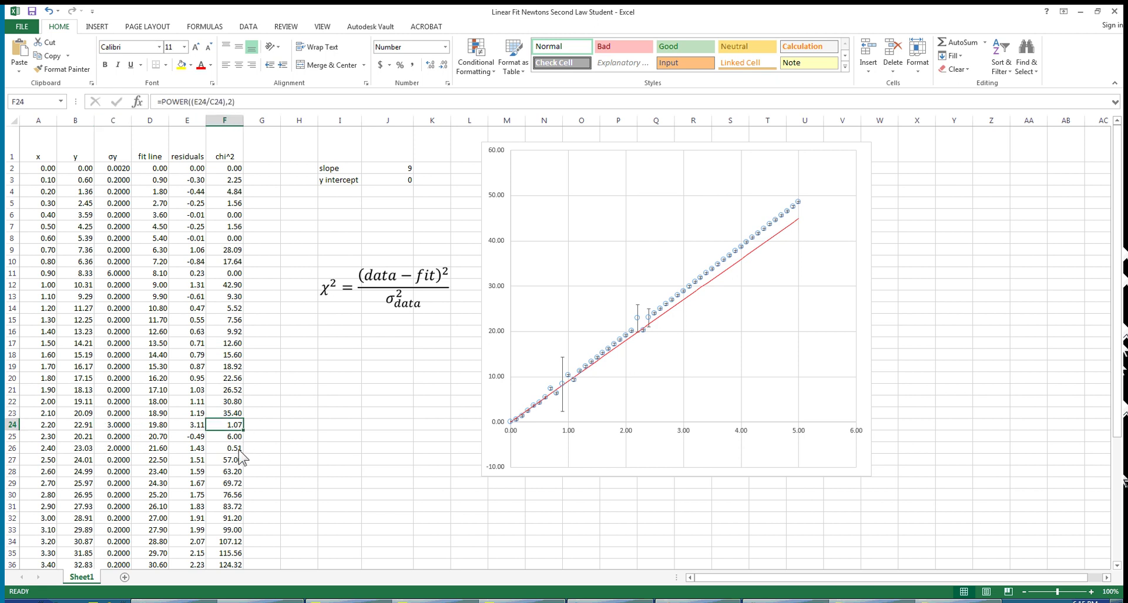
pyautogui.click(239, 449)
pyautogui.click(239, 426)
# Apply All Borders to columns A through F of the data table
pyautogui.moveTo(40, 120); pyautogui.dragTo(224, 128)
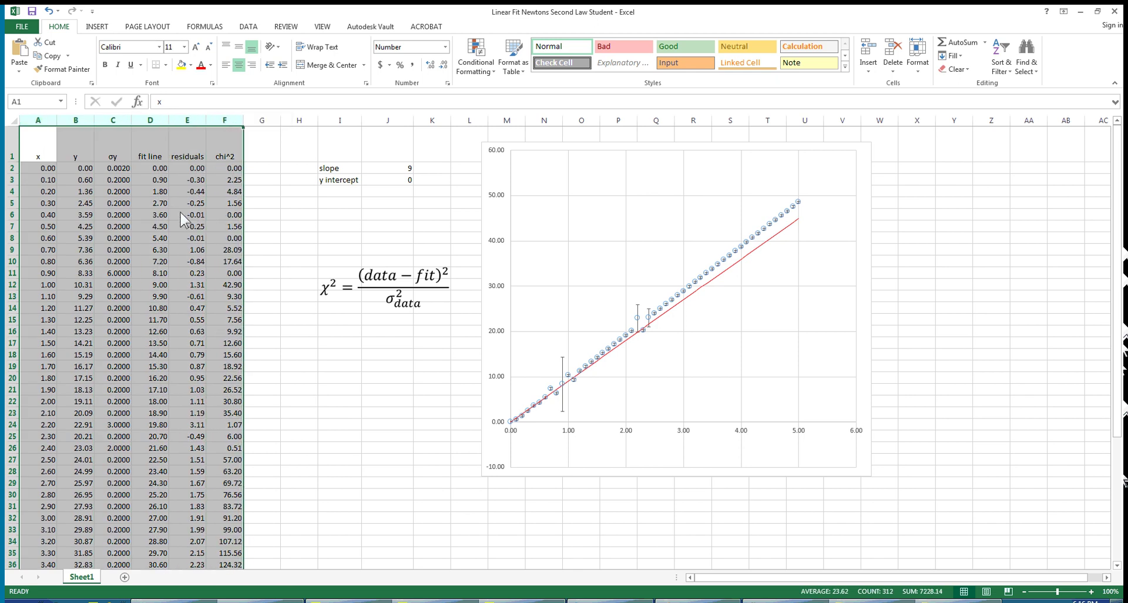
pyautogui.rightClick(181, 218)
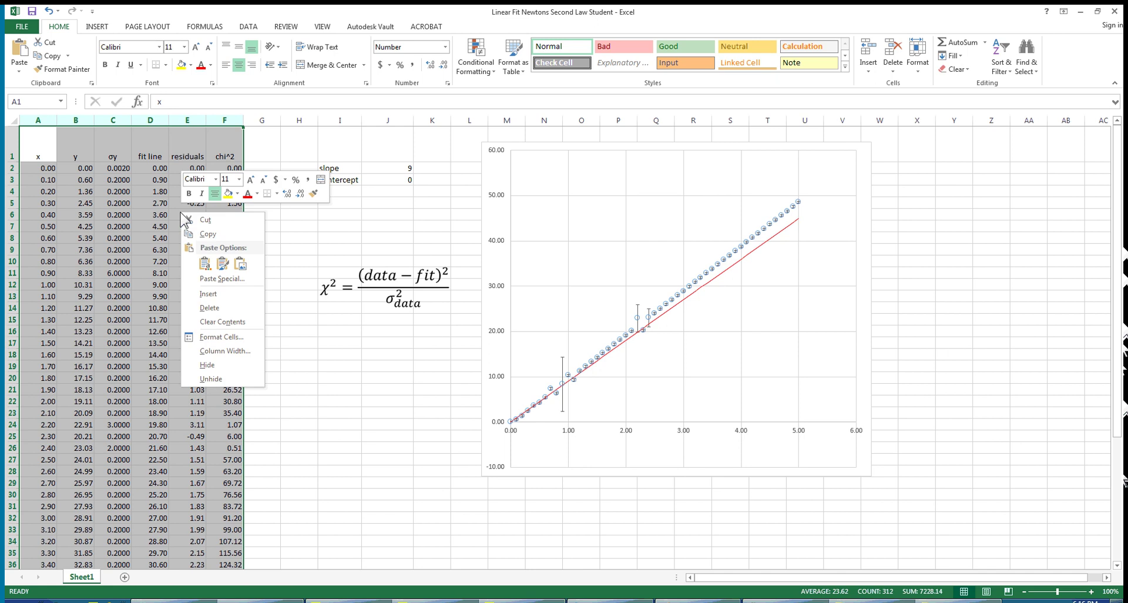
pyautogui.click(278, 194)
pyautogui.click(300, 288)
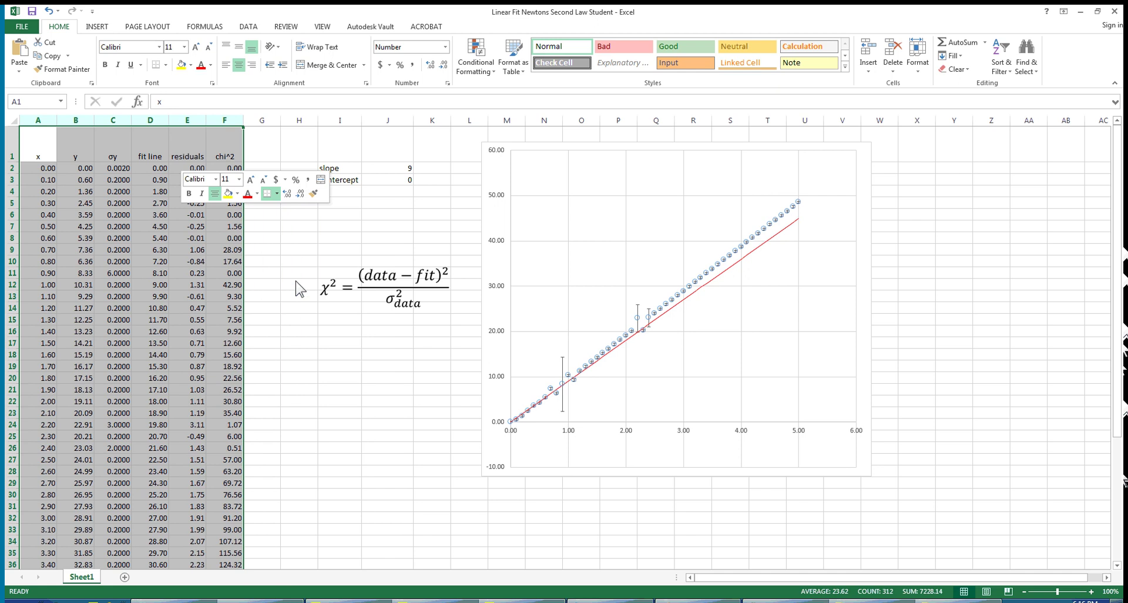
pyautogui.click(356, 379)
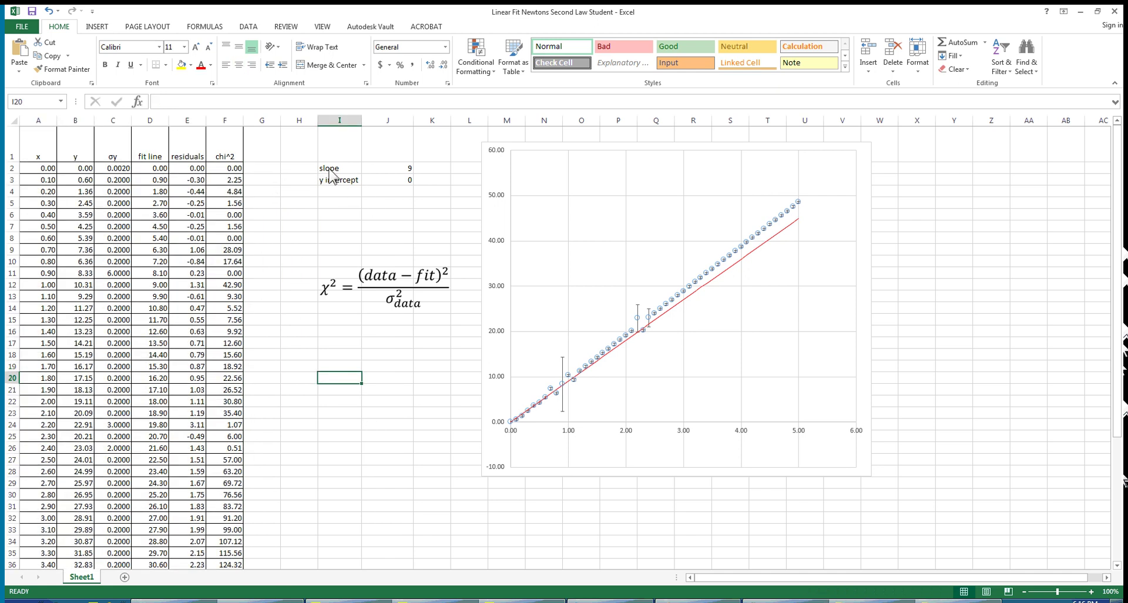
# Apply All Borders to the slope and y intercept cells I2:J3
pyautogui.moveTo(330, 172); pyautogui.dragTo(390, 184)
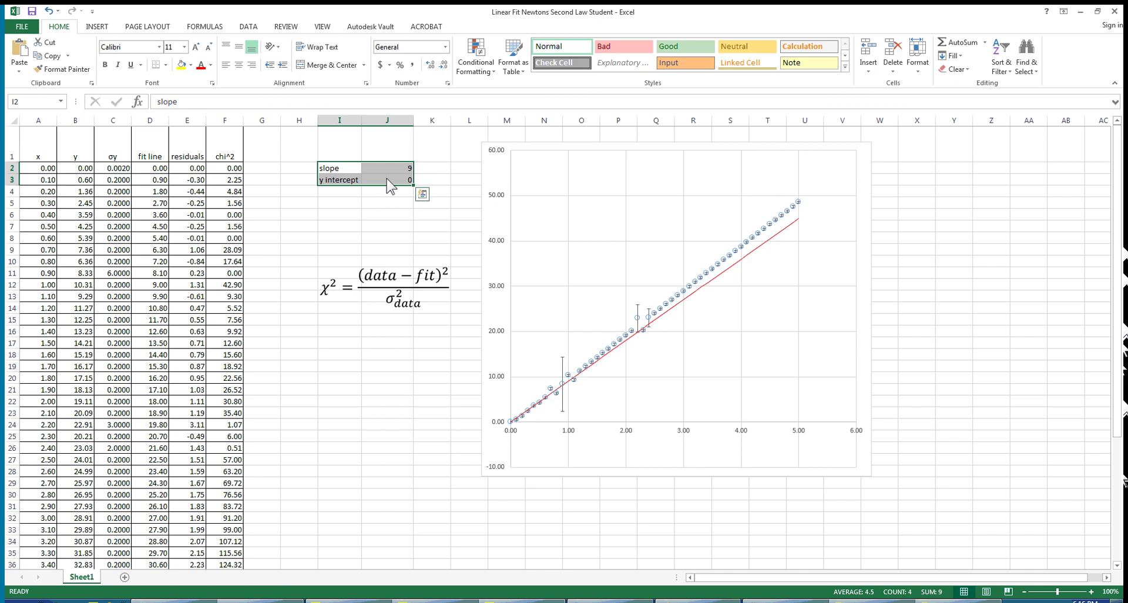
pyautogui.rightClick(387, 179)
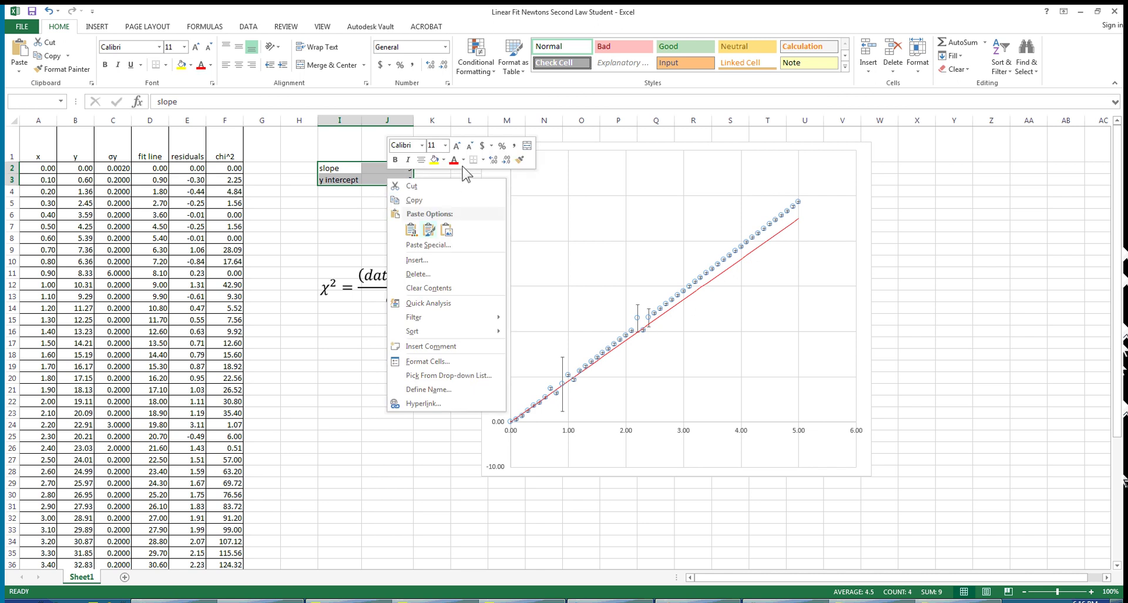
pyautogui.click(483, 159)
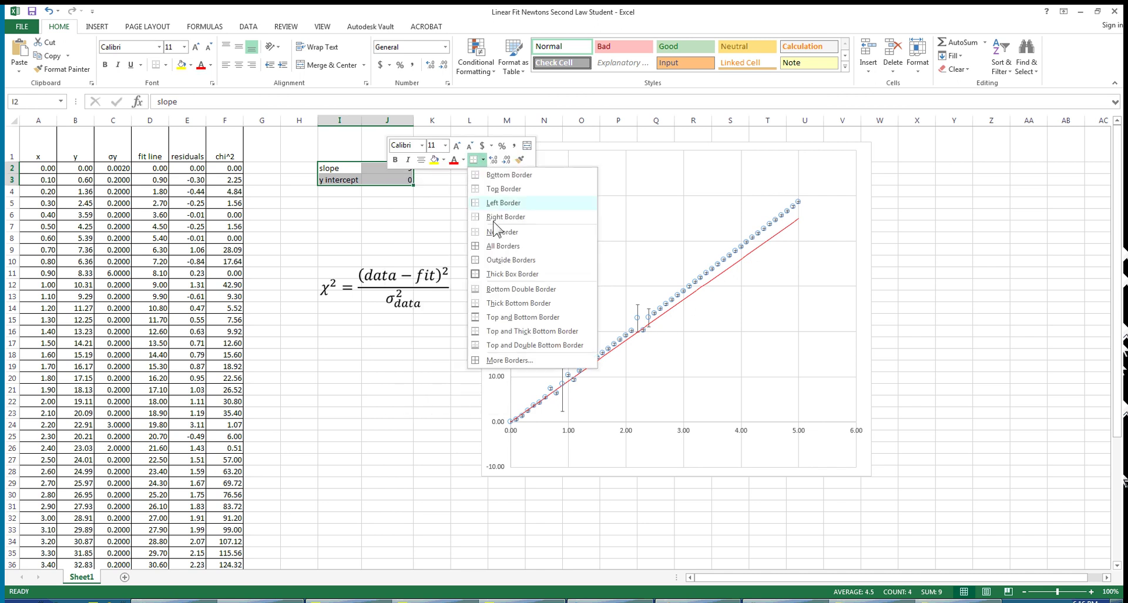
pyautogui.click(500, 246)
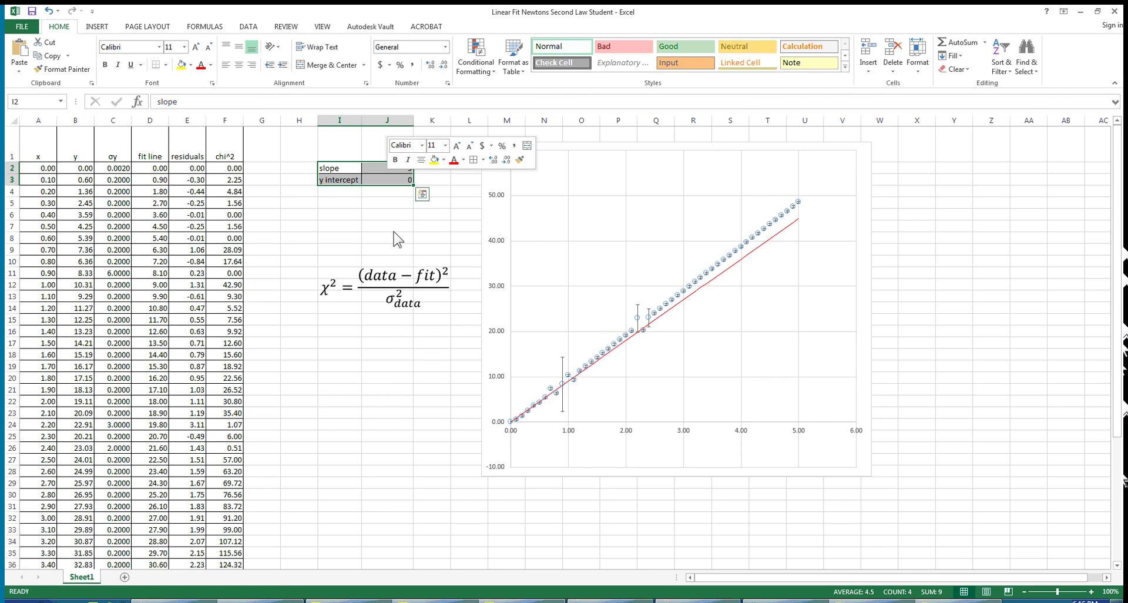
# Enter the label "sum chi^2" in I5 below the slope and y intercept cells
pyautogui.click(338, 203)
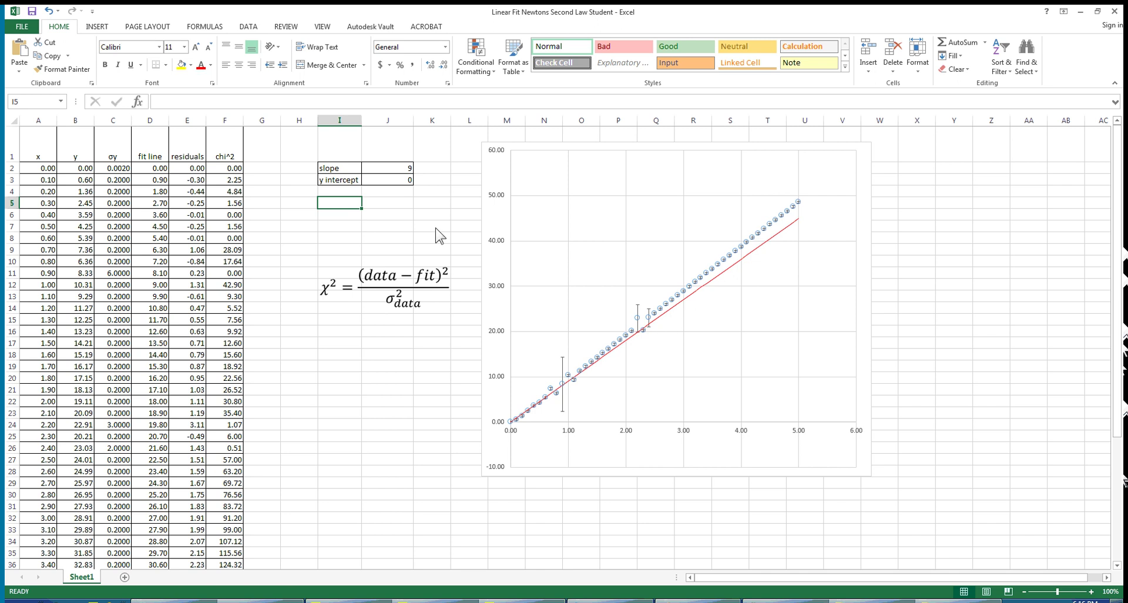
pyautogui.write('sum chi^2')
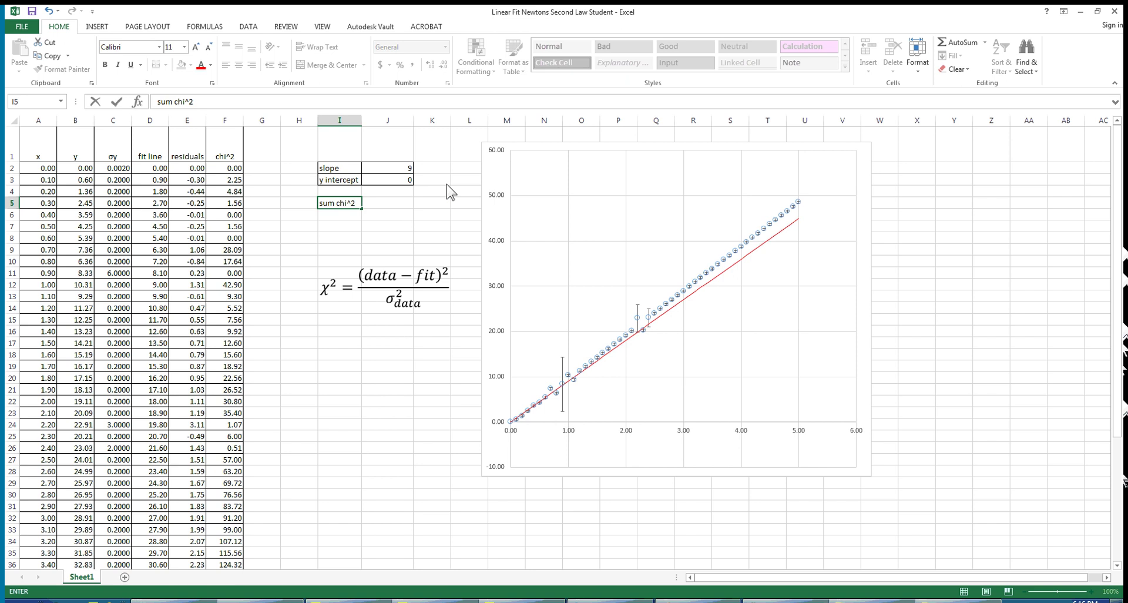
pyautogui.press('Return')
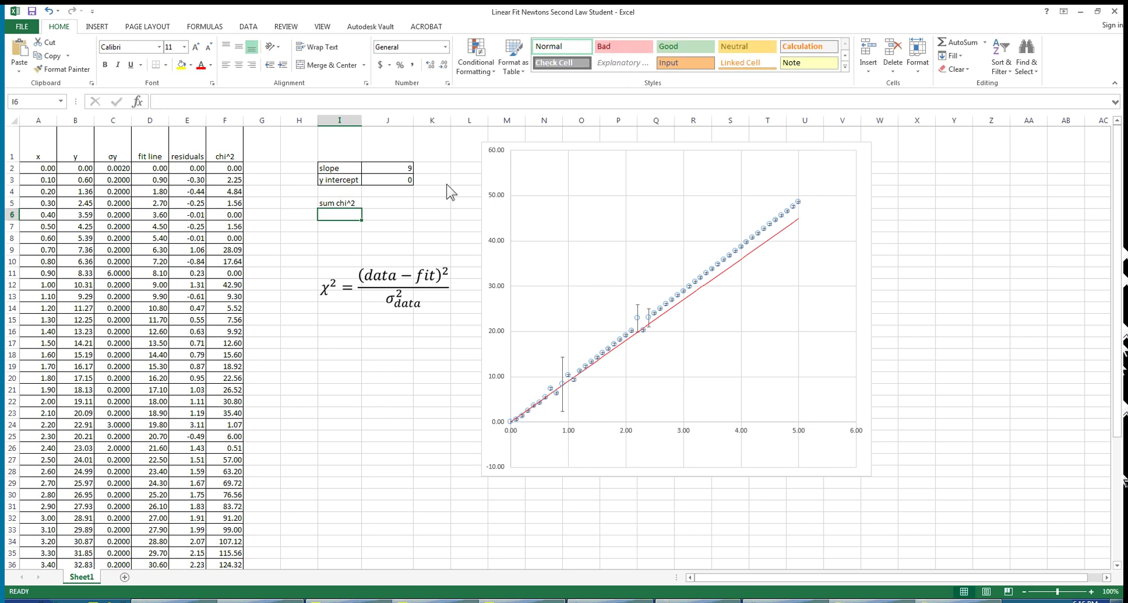
pyautogui.click(392, 207)
pyautogui.moveTo(225, 168); pyautogui.dragTo(215, 358)
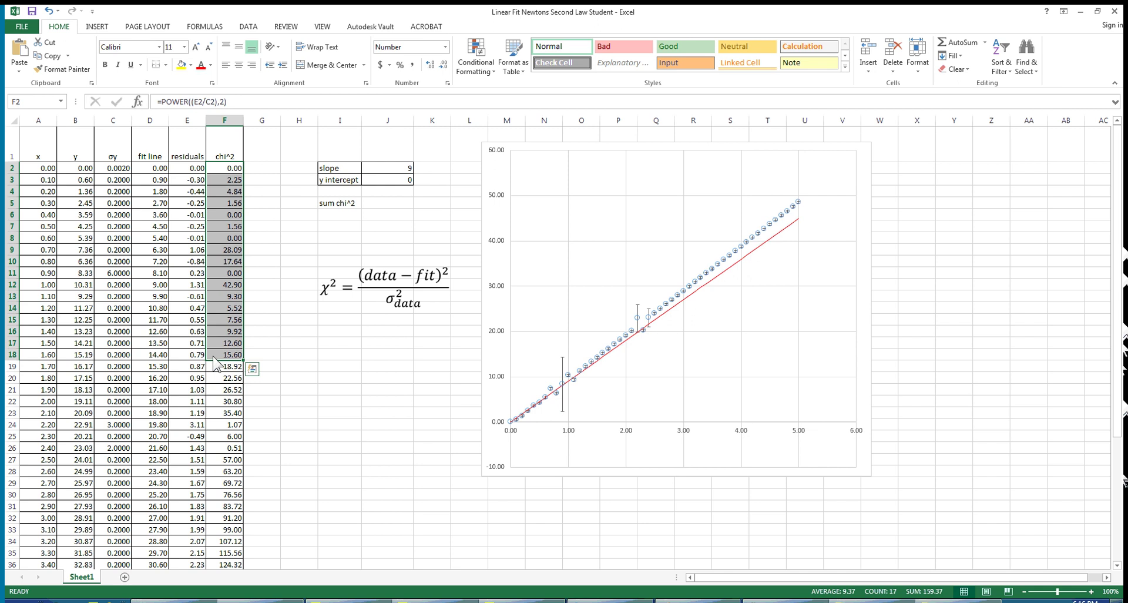
pyautogui.click(388, 183)
# Enter the formula =SUM(F2:F52) in J5 to total the chi^2 column
pyautogui.click(383, 205)
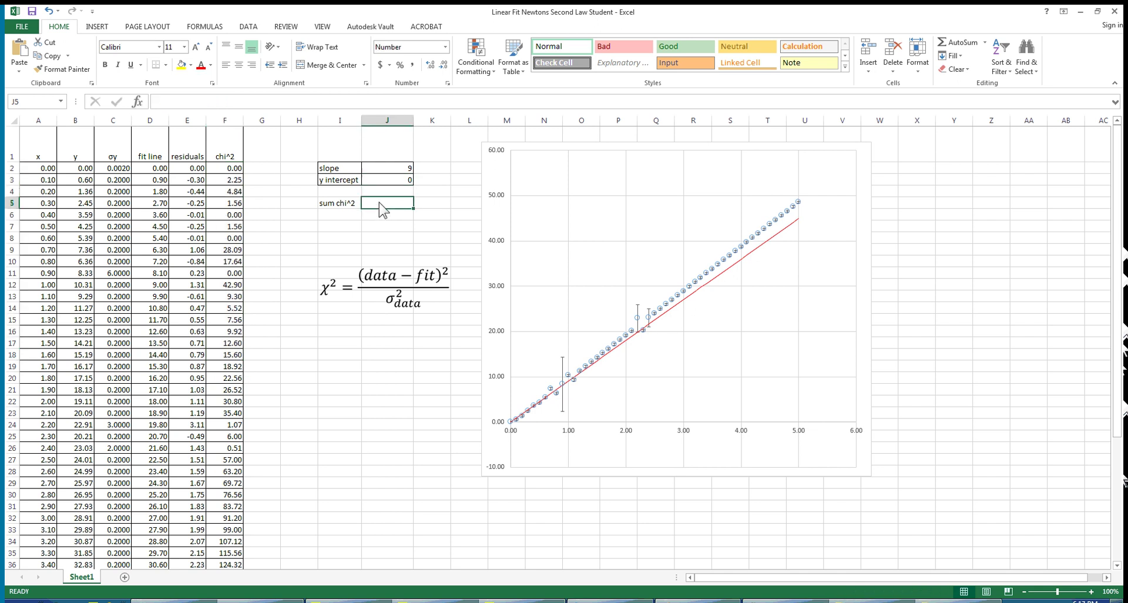
pyautogui.click(187, 103)
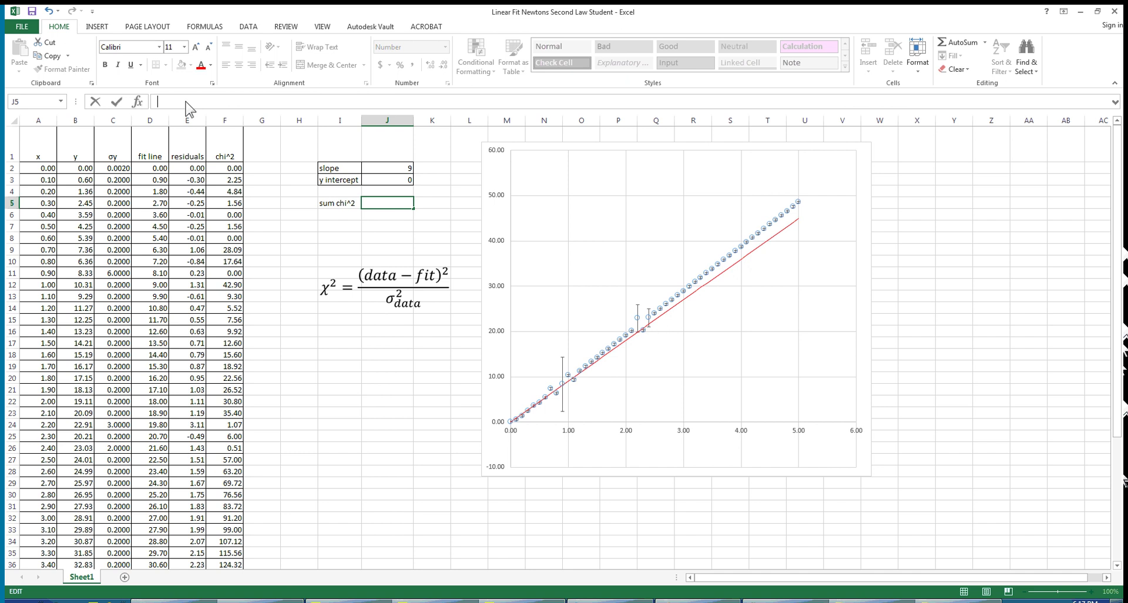
pyautogui.write('=s')
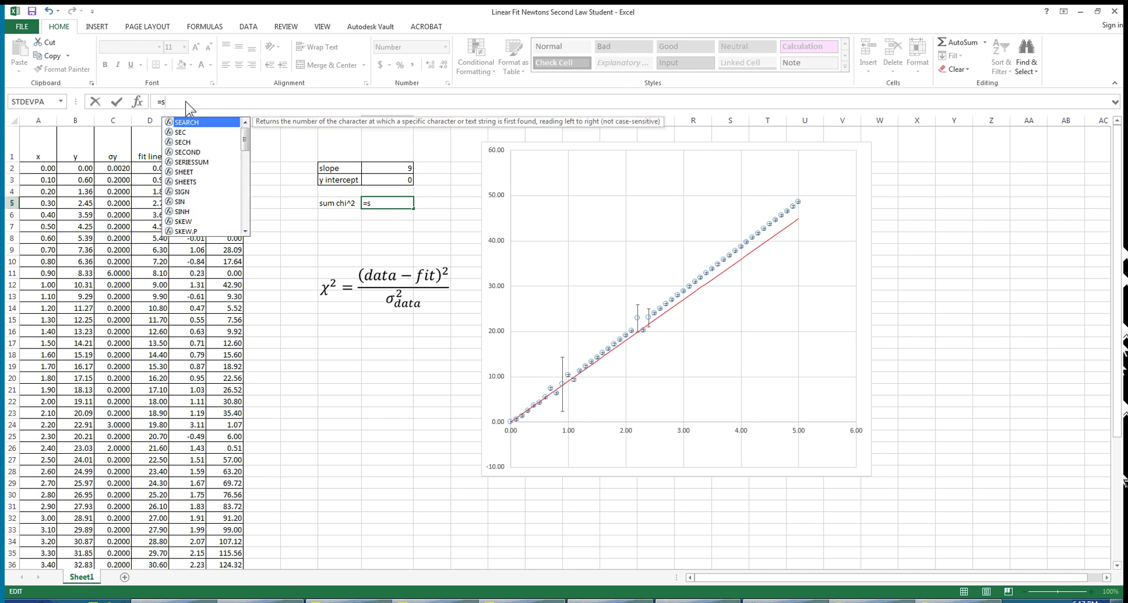
pyautogui.write('um')
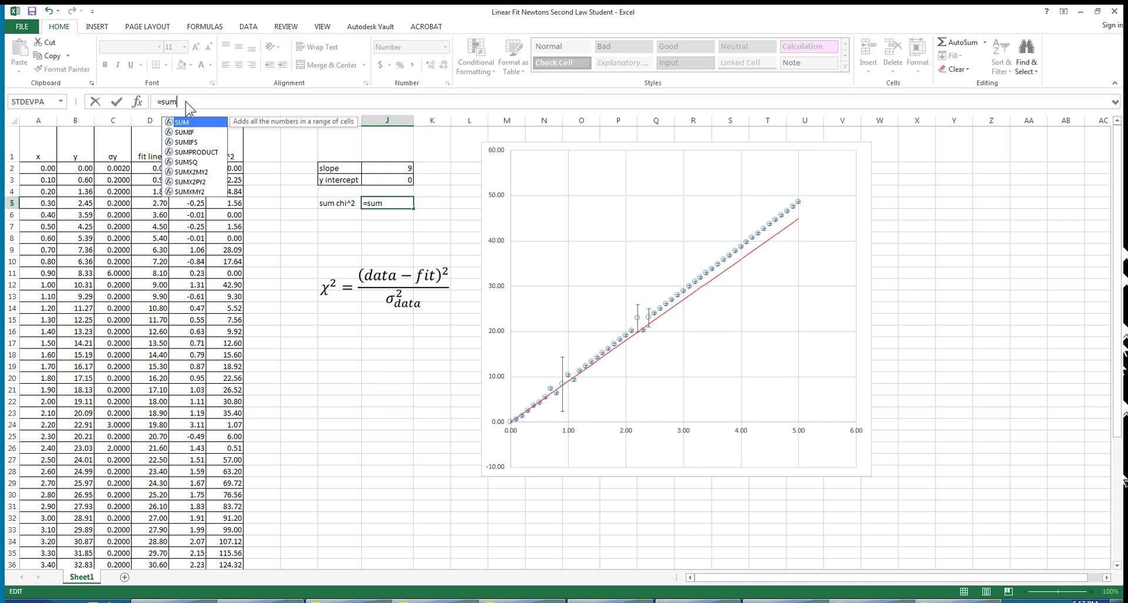
pyautogui.write('(')
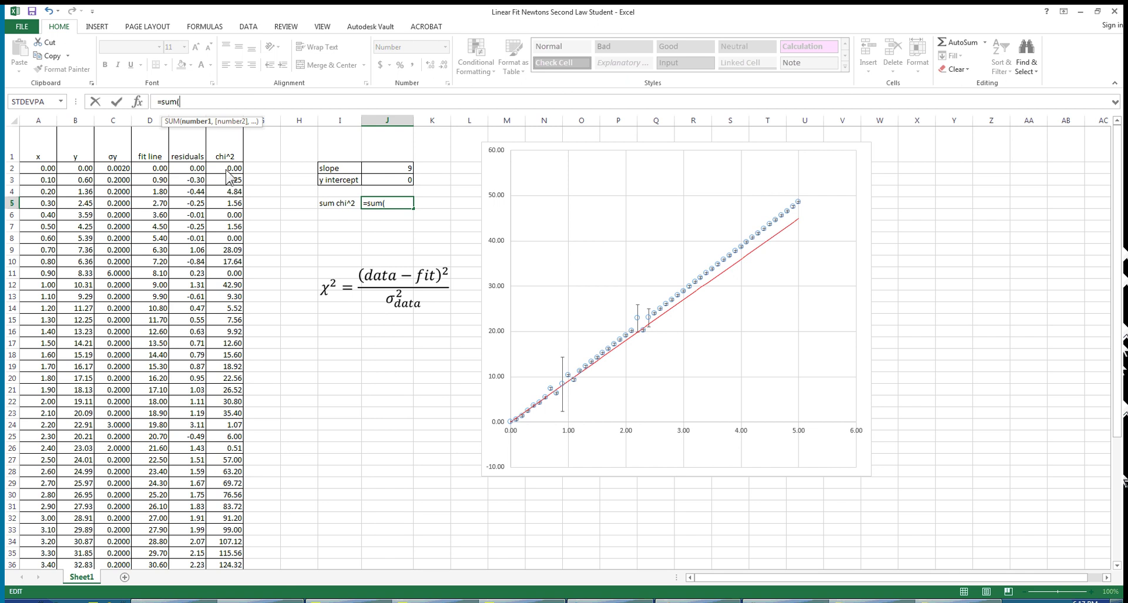
pyautogui.moveTo(227, 169); pyautogui.dragTo(223, 545)
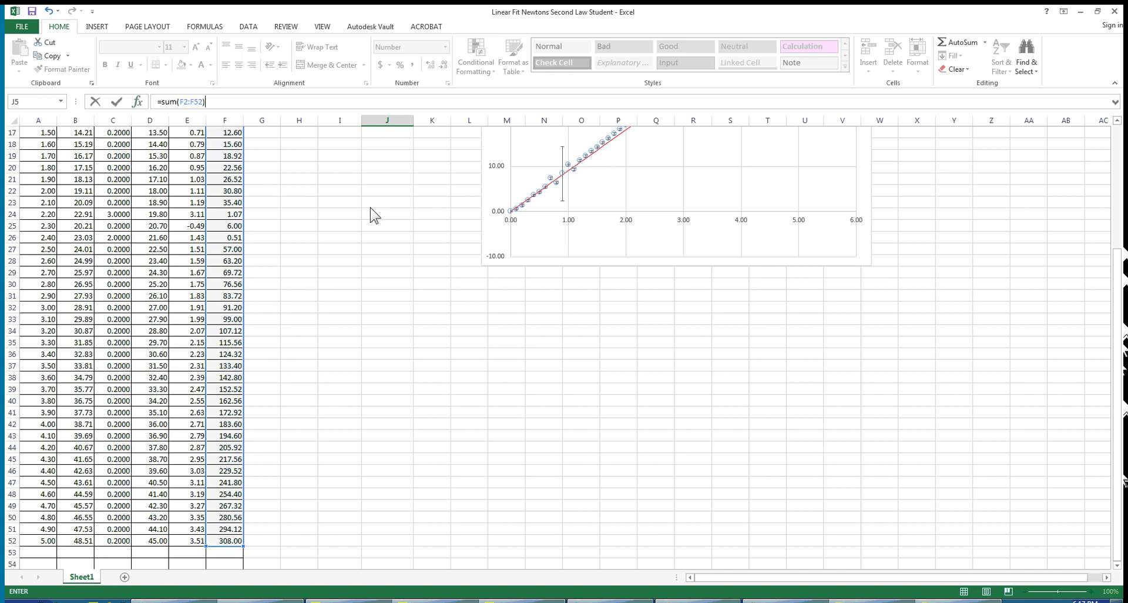
pyautogui.press('Return')
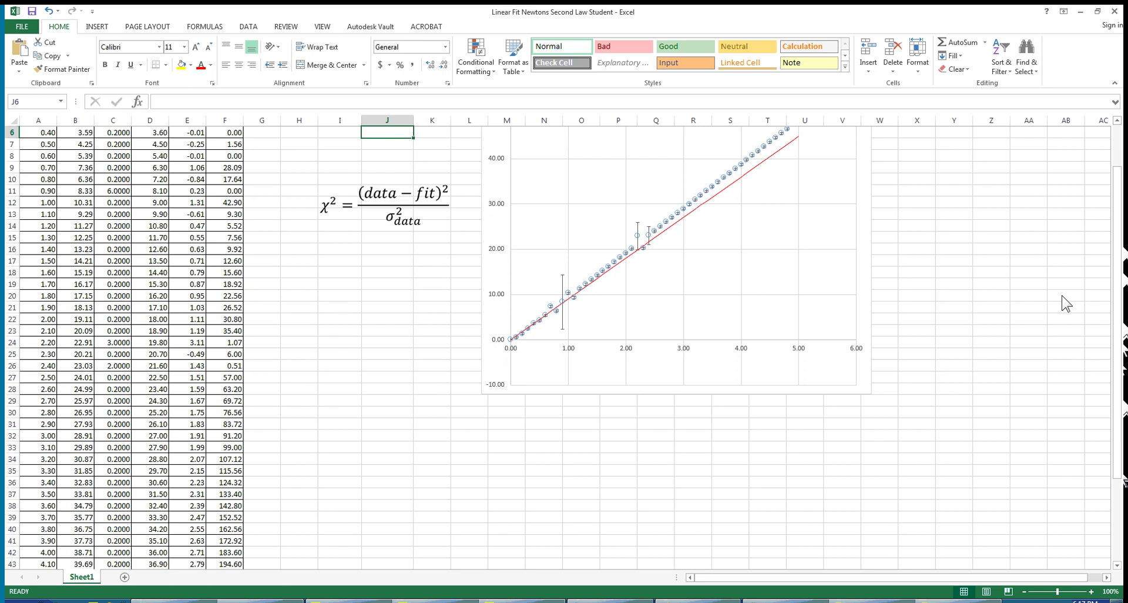
pyautogui.scroll(2, 1119, 300)
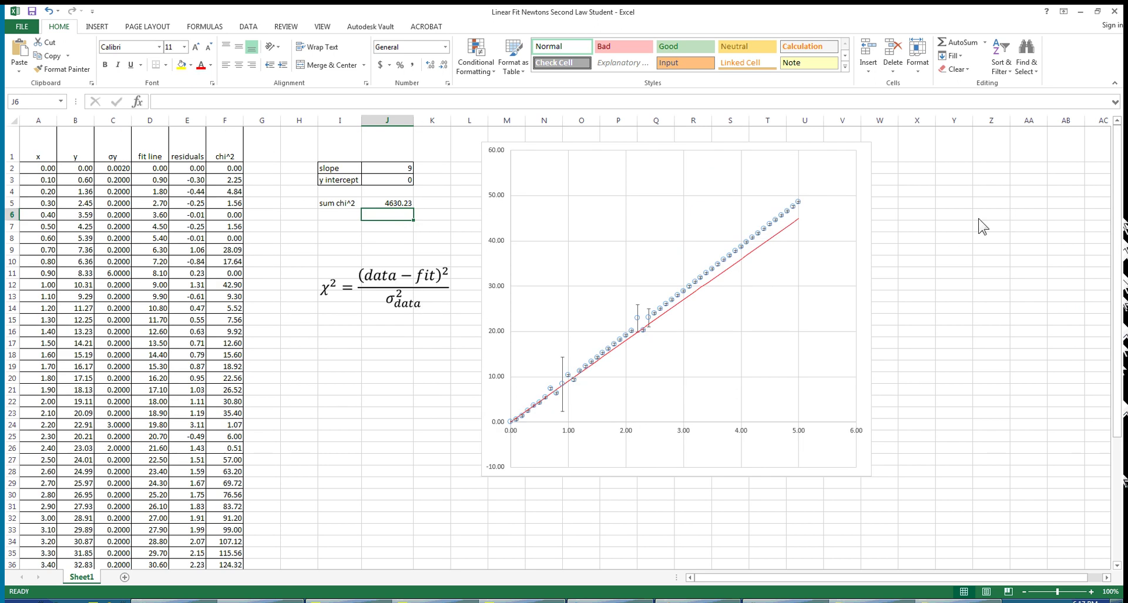
pyautogui.click(399, 204)
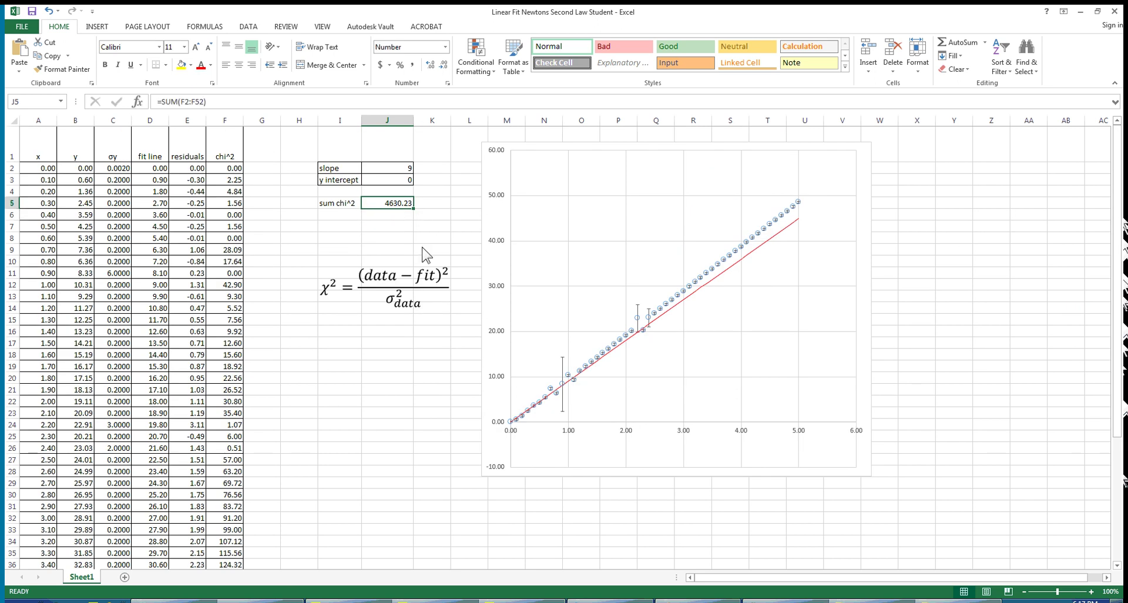
# Apply All Borders to the parameter block I2:J5, including the sum chi^2 row
pyautogui.moveTo(332, 174); pyautogui.dragTo(385, 200)
pyautogui.rightClick(383, 192)
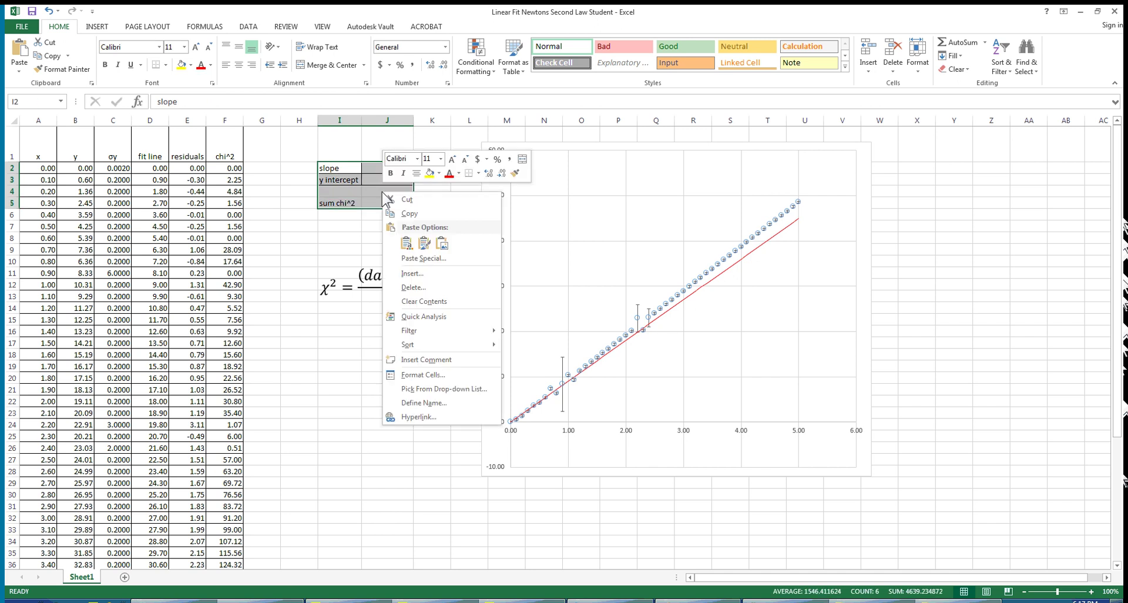
pyautogui.click(478, 173)
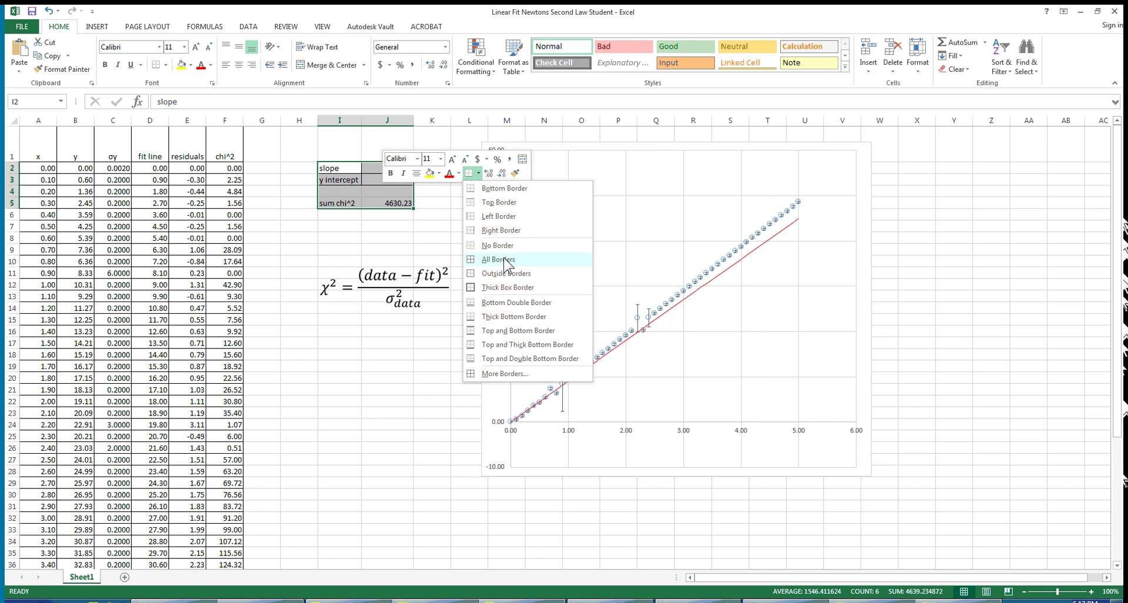
pyautogui.click(504, 258)
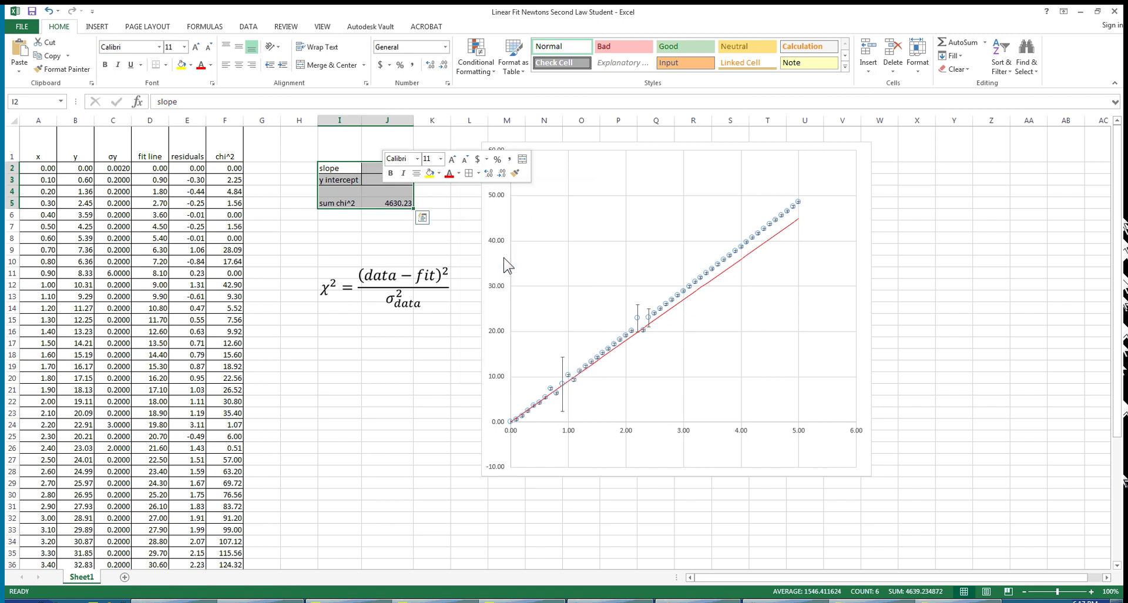
pyautogui.click(345, 241)
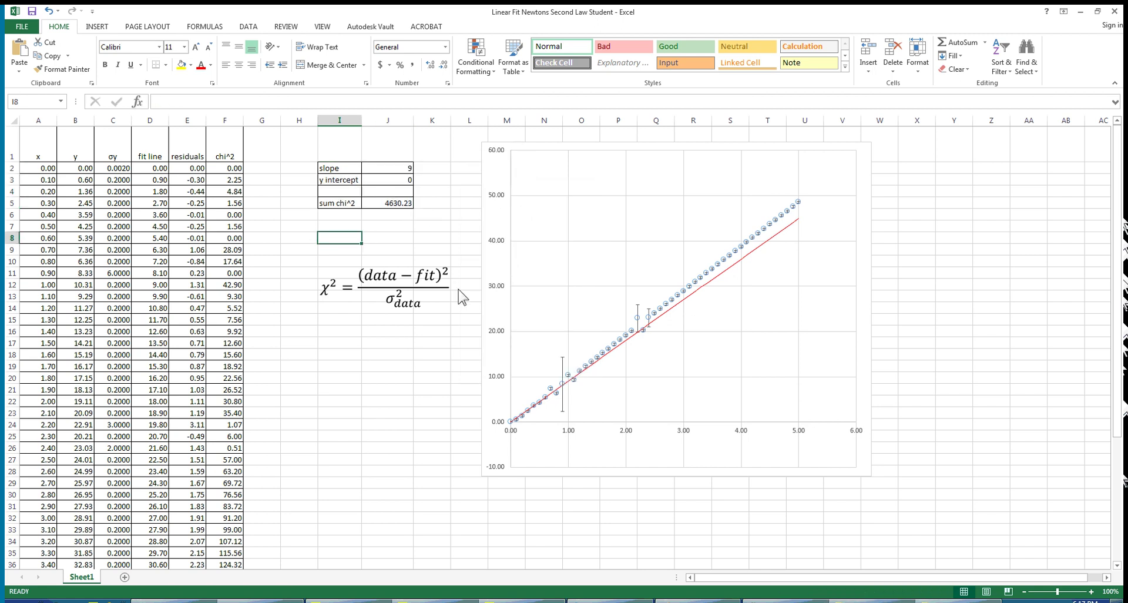
# Try a slope of 9.5 in J2, undoing and redoing the change to compare the fit and sum chi^2
pyautogui.click(395, 169)
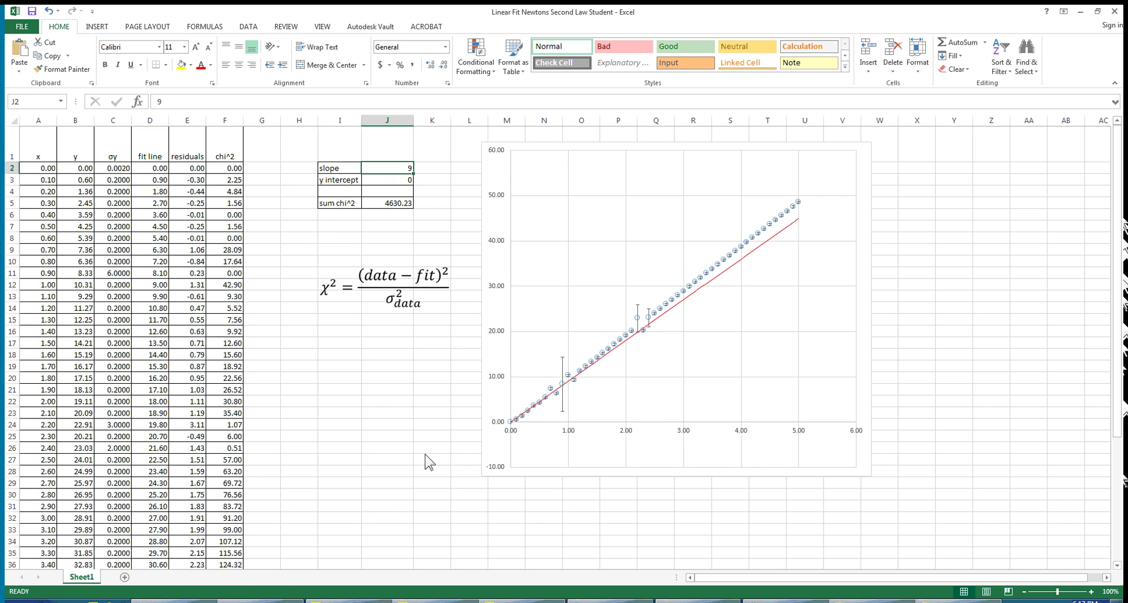
pyautogui.write('9')
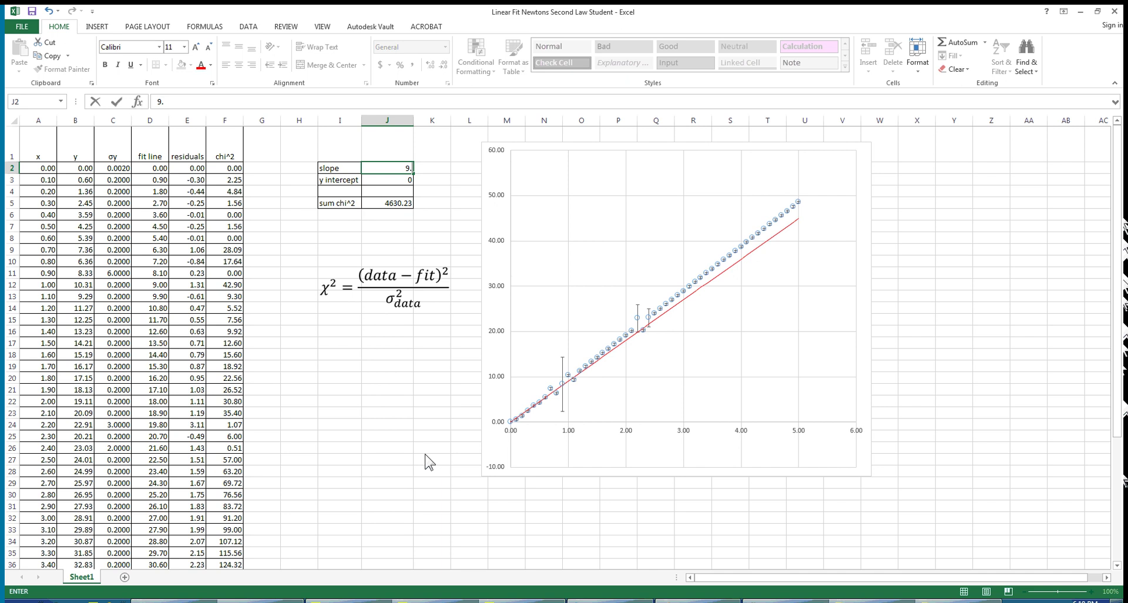
pyautogui.write('.5')
pyautogui.press('Return')
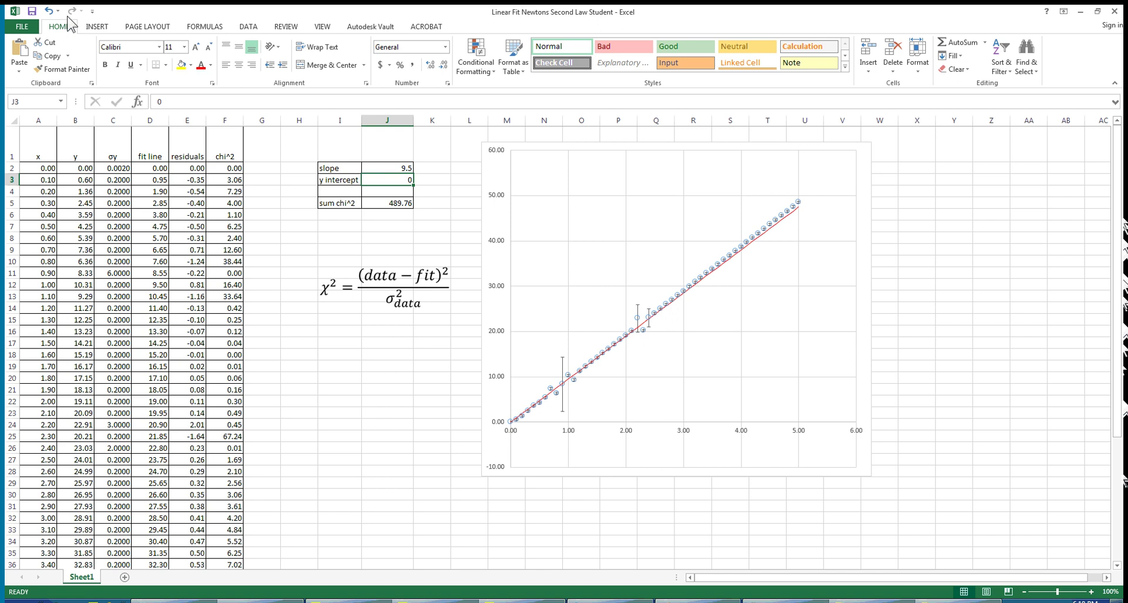
pyautogui.click(50, 11)
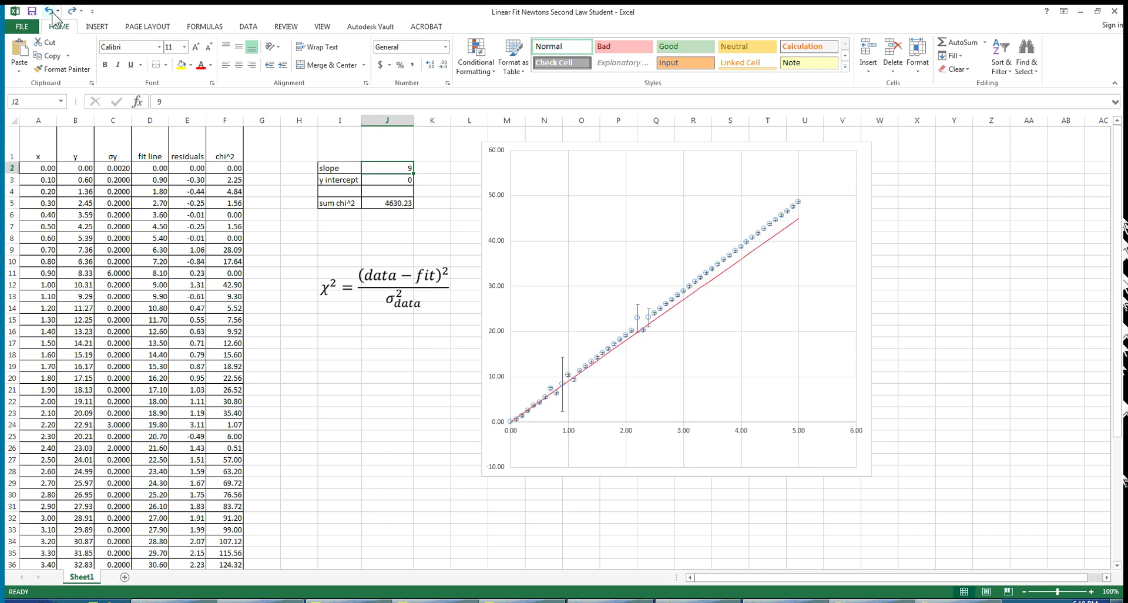
pyautogui.click(72, 11)
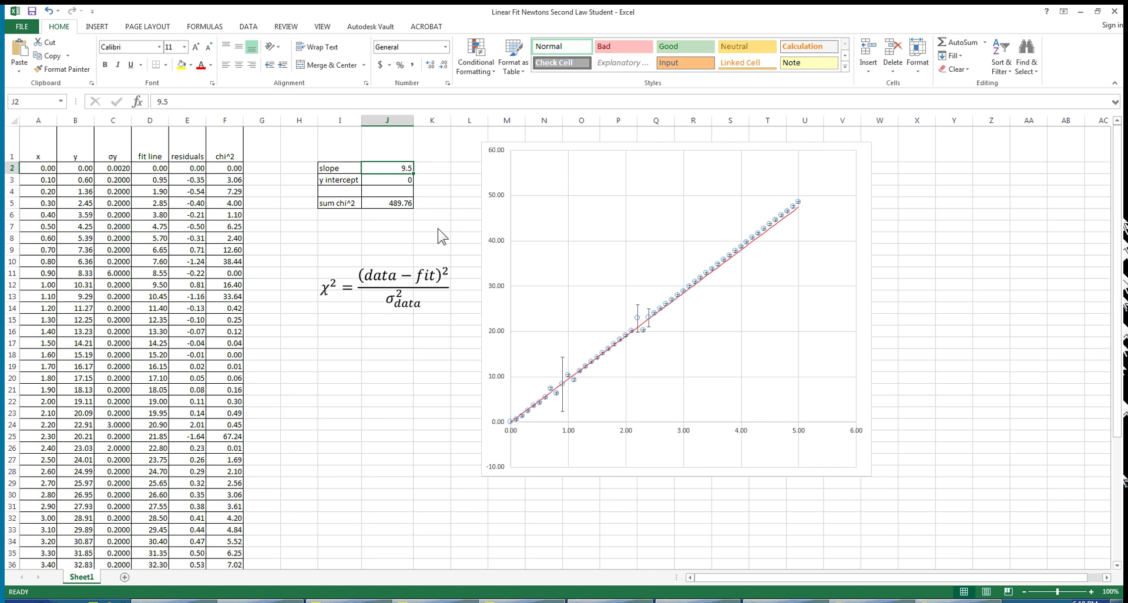
# Set the slope in J2 to 9.6
pyautogui.write('9')
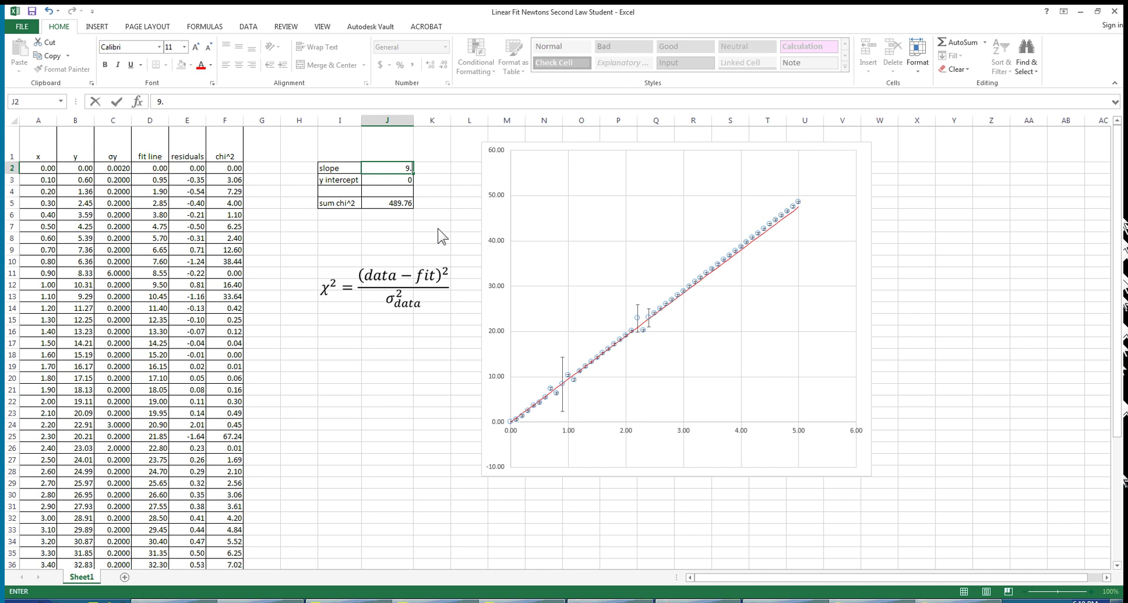
pyautogui.press('Return')
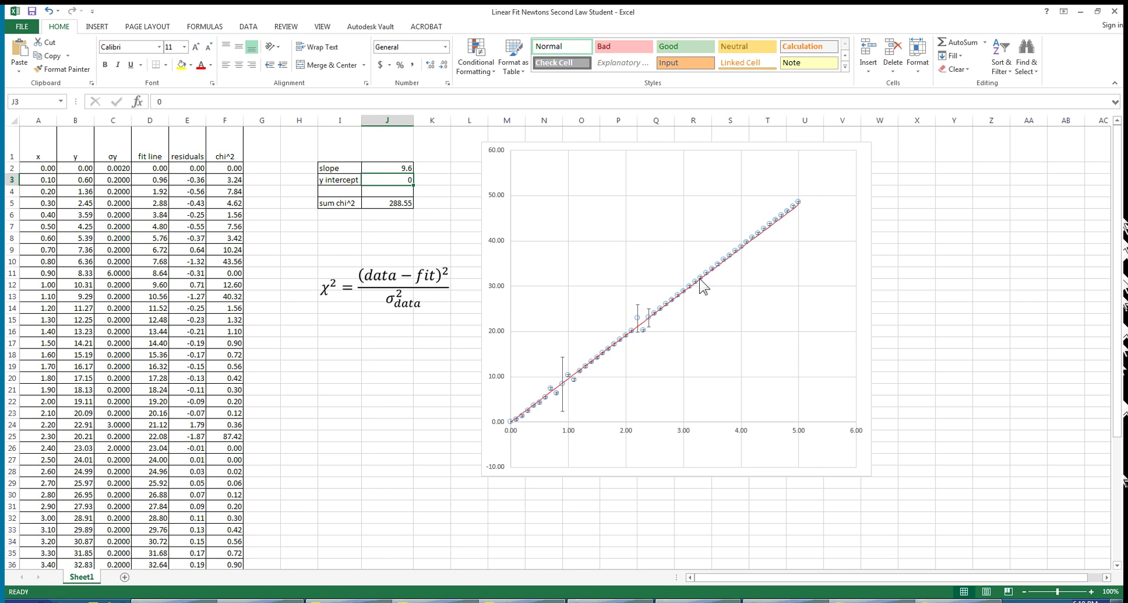
# Try a slope of 9.7 in J2
pyautogui.click(402, 169)
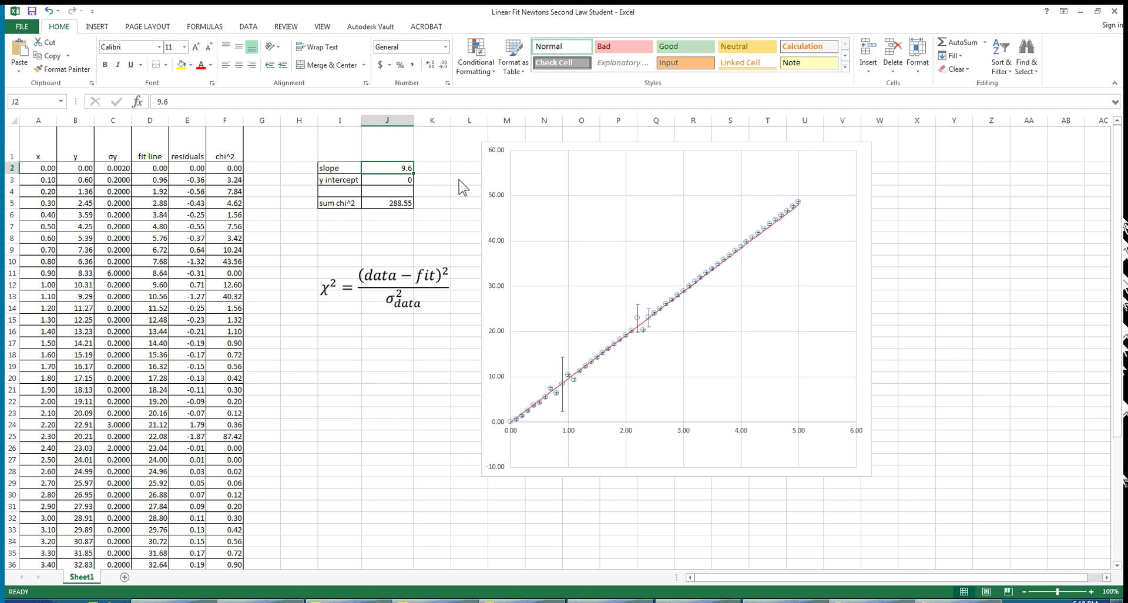
pyautogui.write('9.')
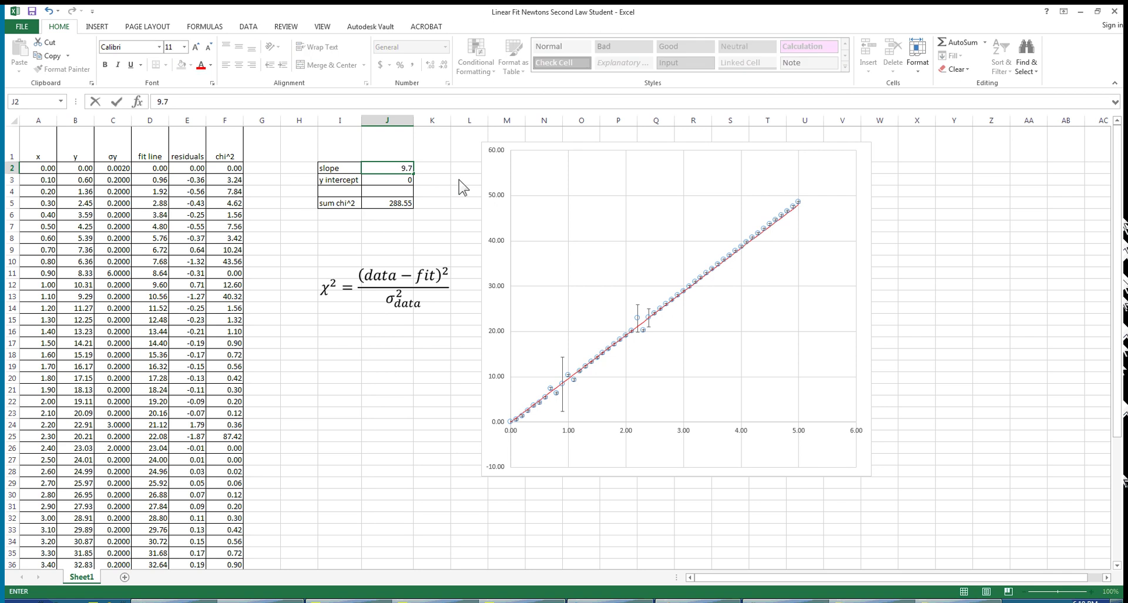
pyautogui.write('7')
pyautogui.press('Return')
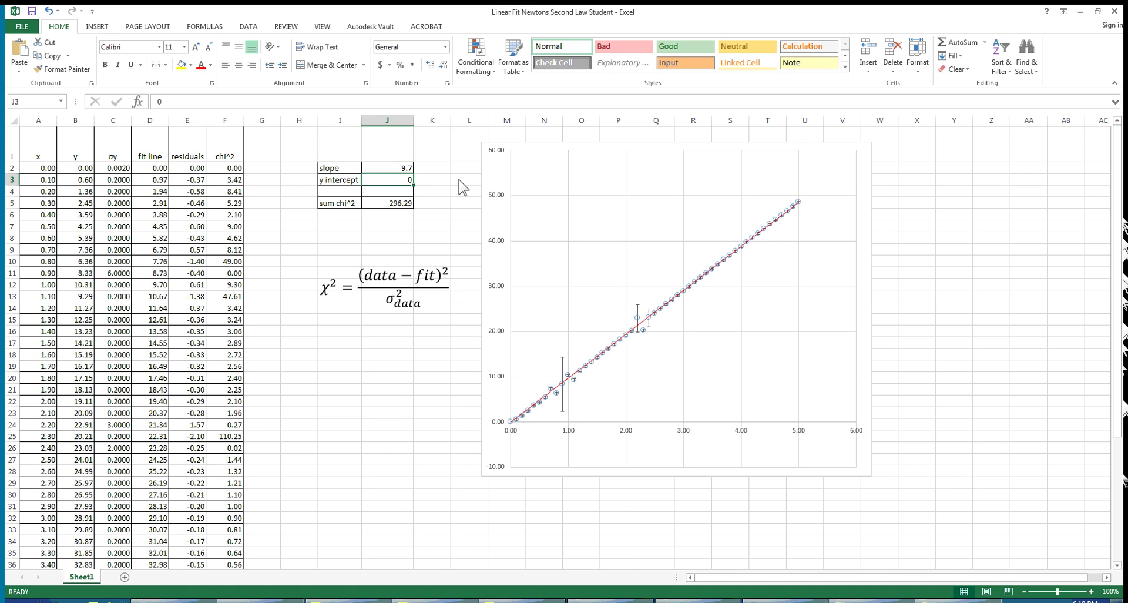
# Set the slope in J2 to 9.65
pyautogui.click(407, 170)
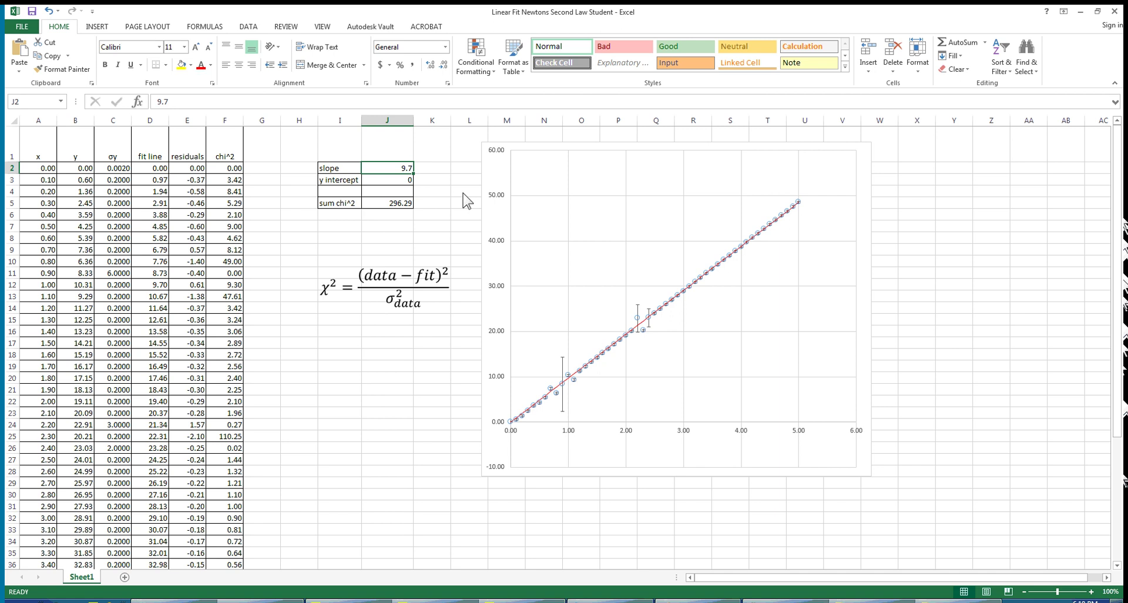
pyautogui.write('9')
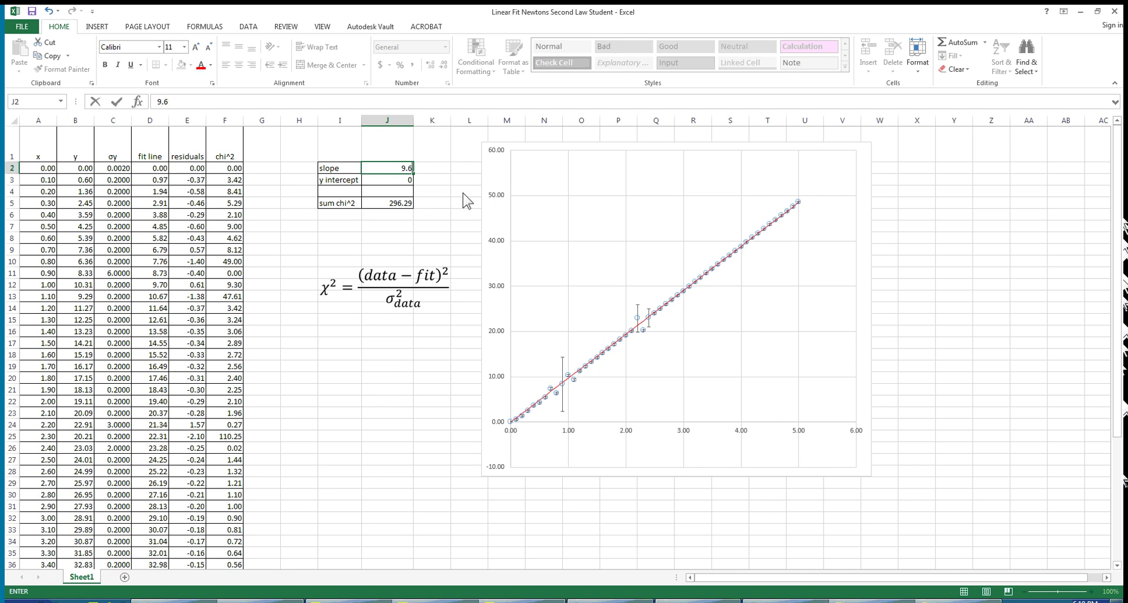
pyautogui.press('Return')
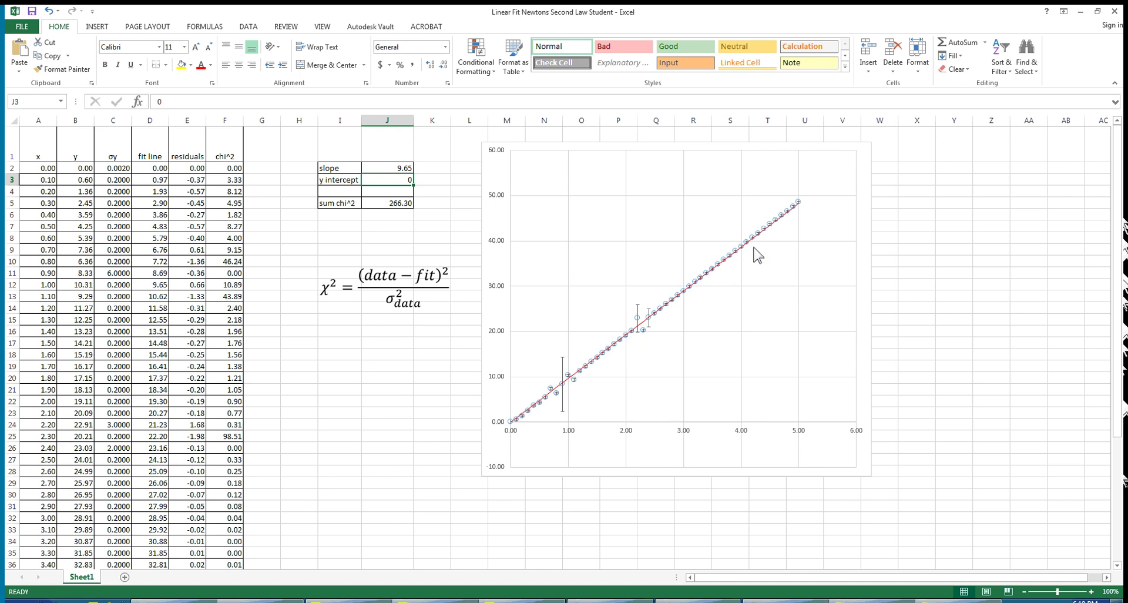
pyautogui.moveTo(723, 263)
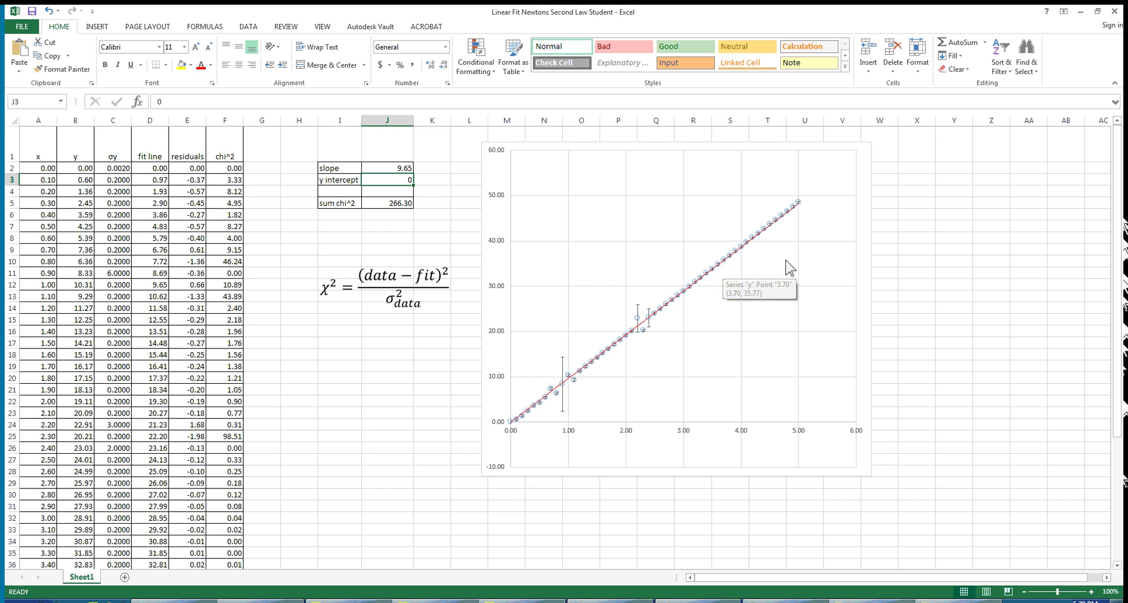
pyautogui.moveTo(1120, 200); pyautogui.dragTo(1123, 187)
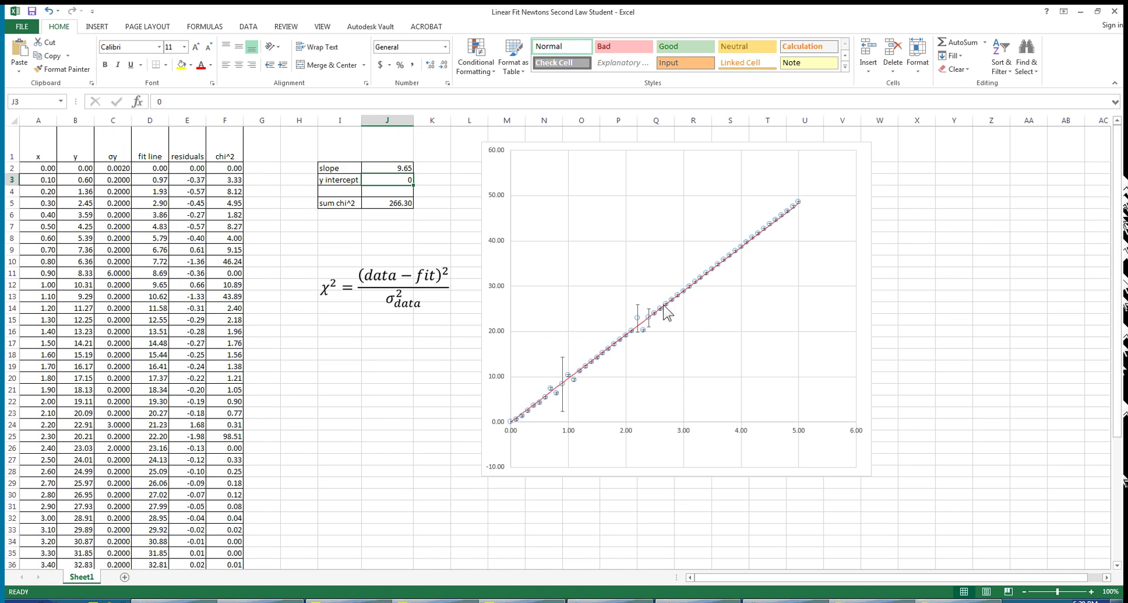
pyautogui.moveTo(664, 310)
pyautogui.moveTo(568, 379)
pyautogui.moveTo(1119, 165); pyautogui.dragTo(1118, 157)
# Plot the residuals in column E against x as a markers-only scatter chart, place it over the fit chart's lower-right corner and make it taller
pyautogui.click(38, 124)
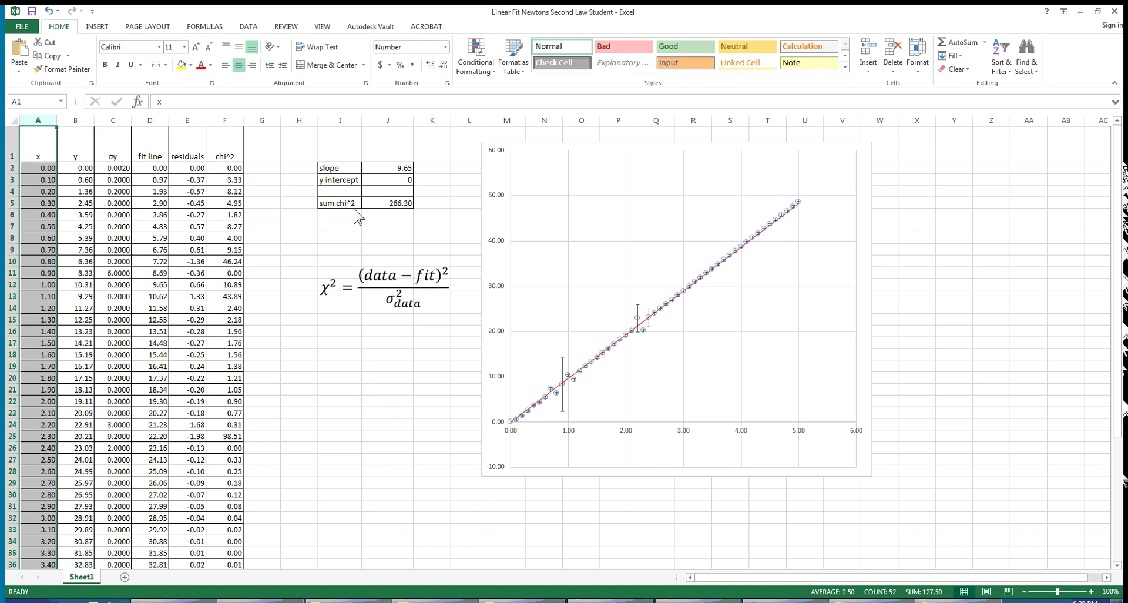
pyautogui.keyDown('ctrl'); pyautogui.click(194, 121); pyautogui.keyUp('ctrl')
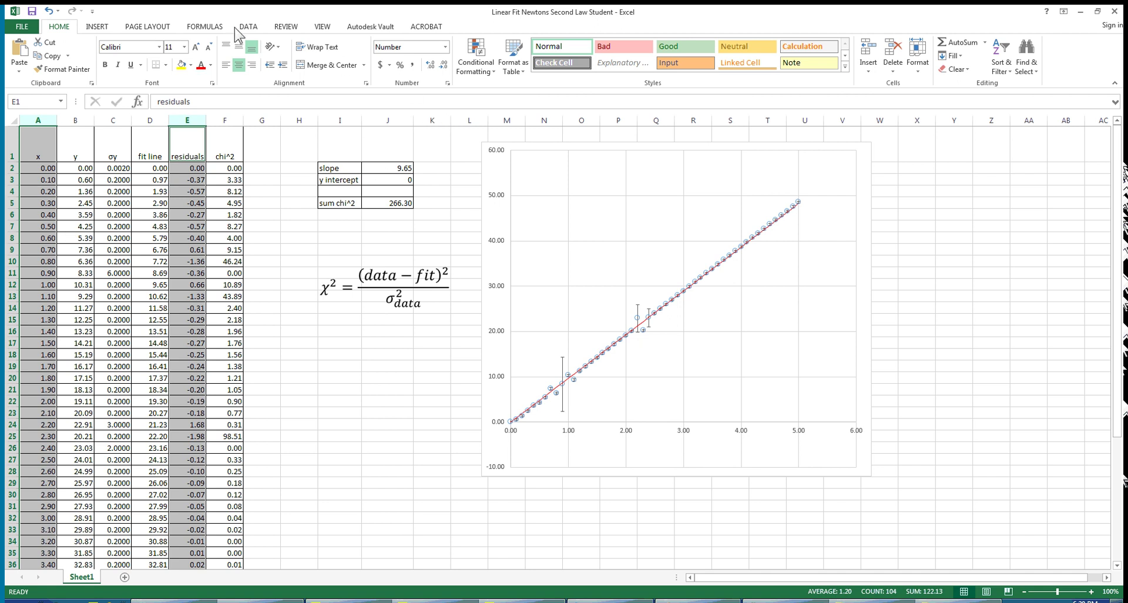
pyautogui.click(103, 28)
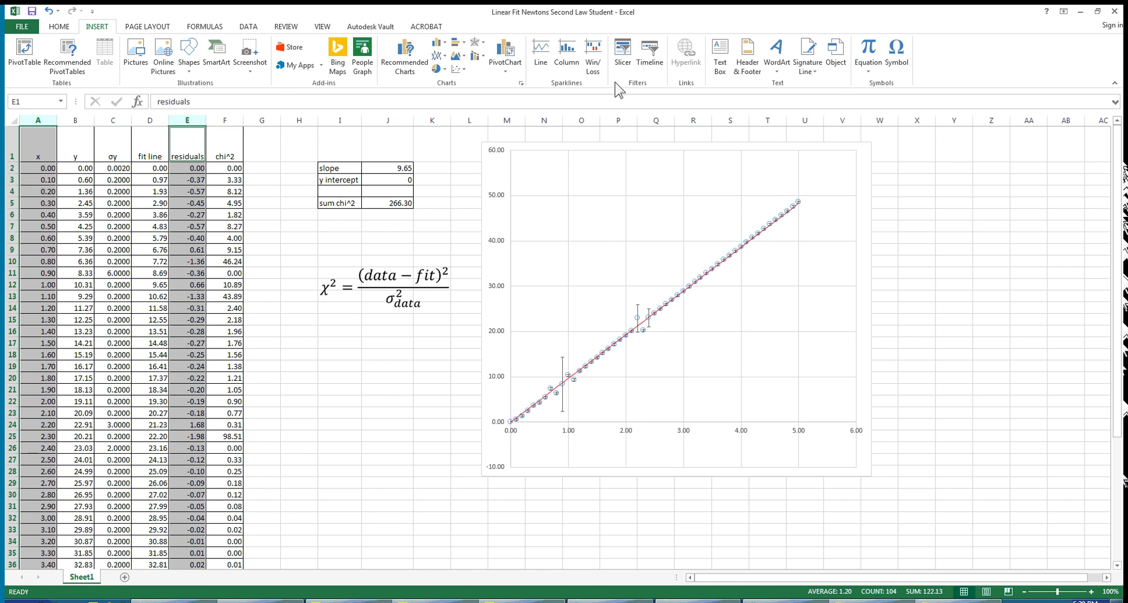
pyautogui.click(463, 70)
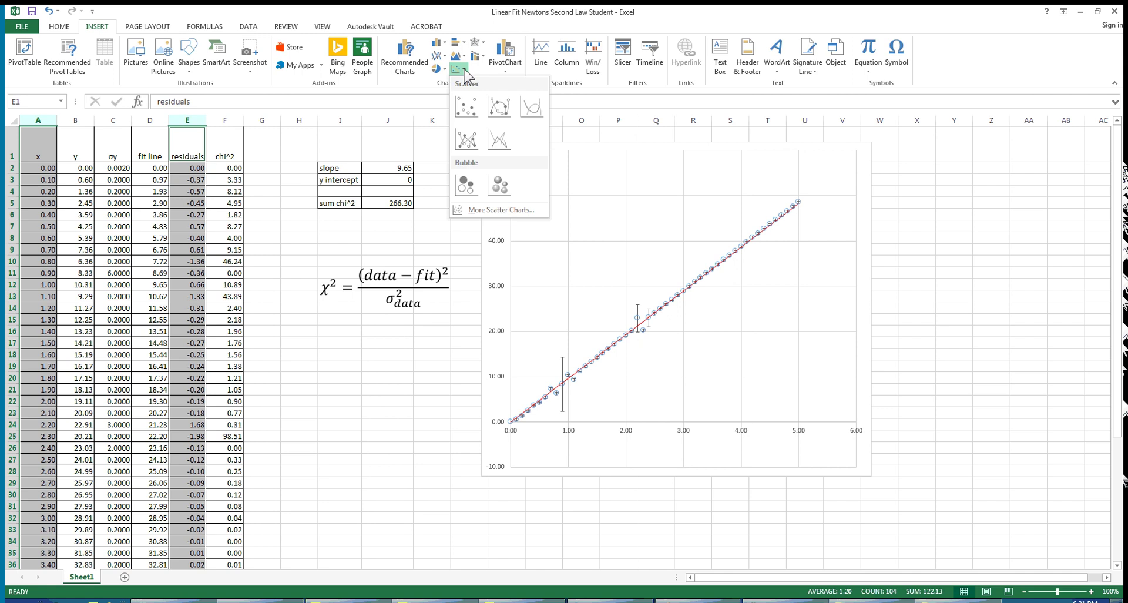
pyautogui.click(468, 110)
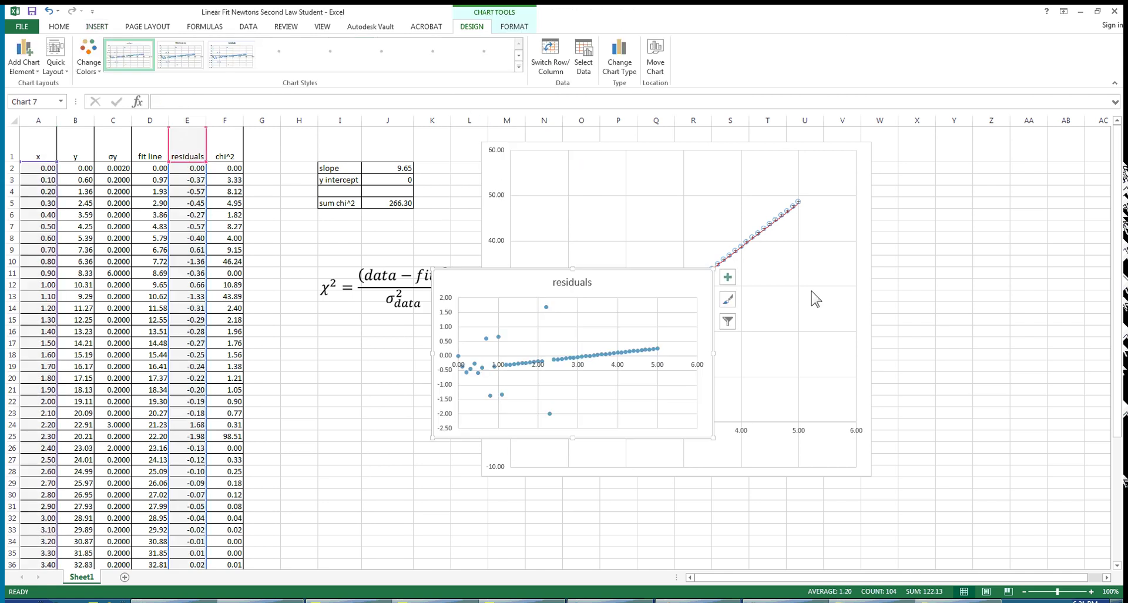
pyautogui.moveTo(657, 294)
pyautogui.mouseDown()
pyautogui.moveTo(670, 306)
pyautogui.moveTo(662, 413)
pyautogui.moveTo(703, 369)
pyautogui.moveTo(682, 273)
pyautogui.moveTo(722, 427)
pyautogui.moveTo(870, 335)
pyautogui.moveTo(917, 336)
pyautogui.moveTo(919, 350)
pyautogui.mouseUp()
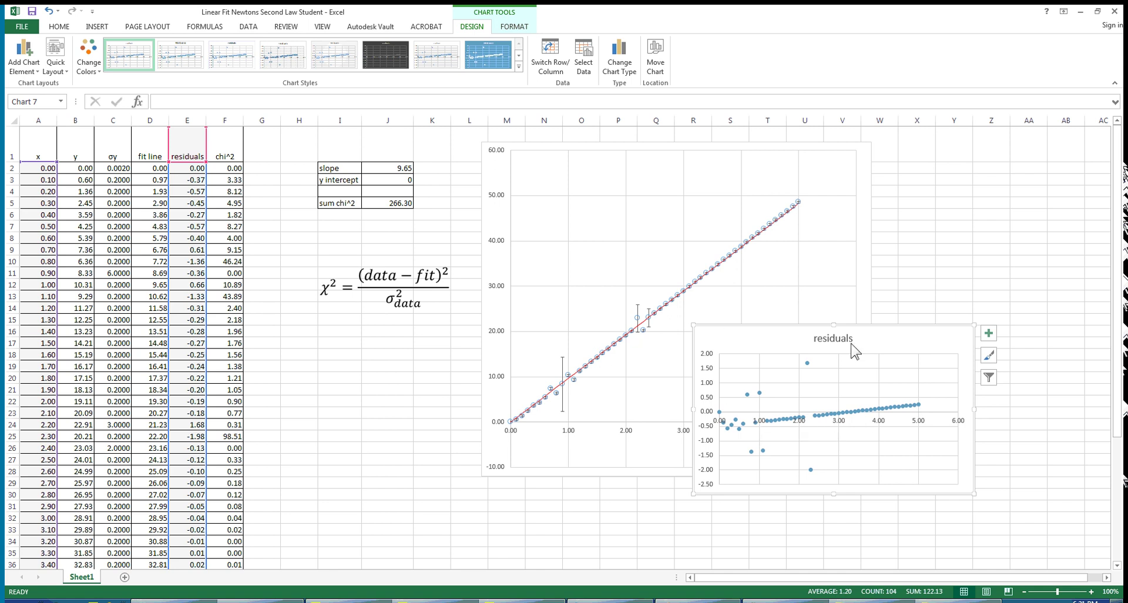
pyautogui.moveTo(849, 346); pyautogui.dragTo(838, 299)
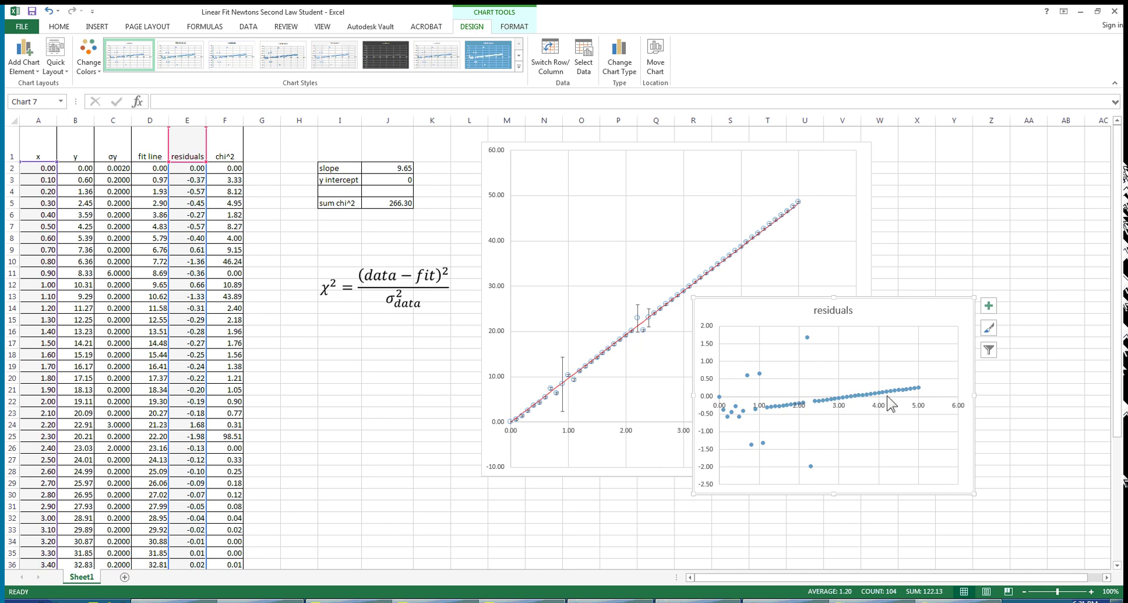
# Try a y intercept of -0.1 in J3
pyautogui.moveTo(906, 395)
pyautogui.click(394, 182)
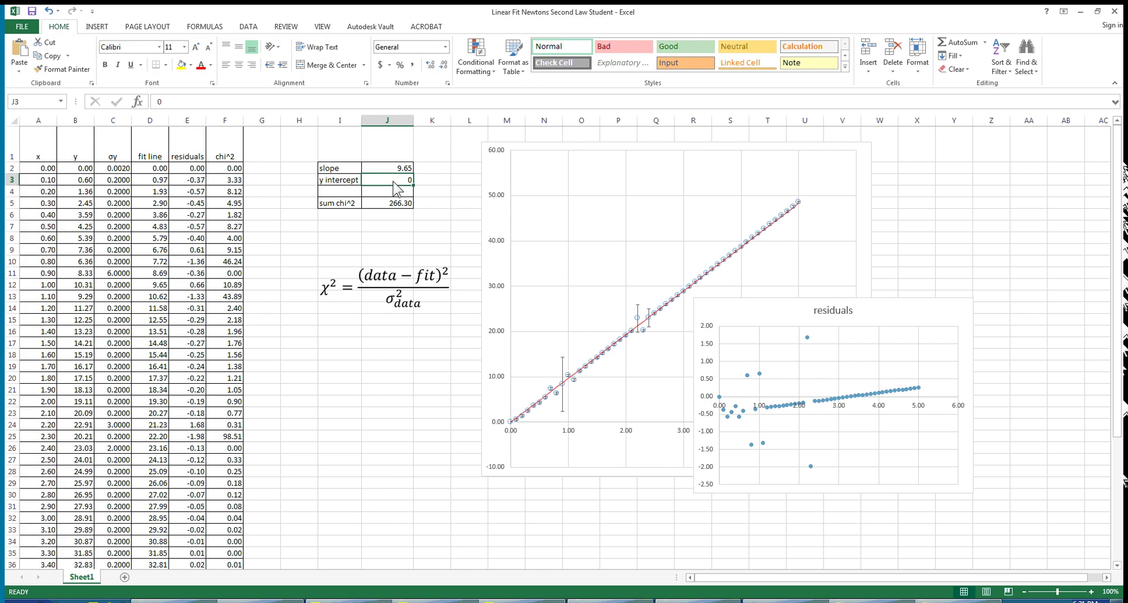
pyautogui.write('..1')
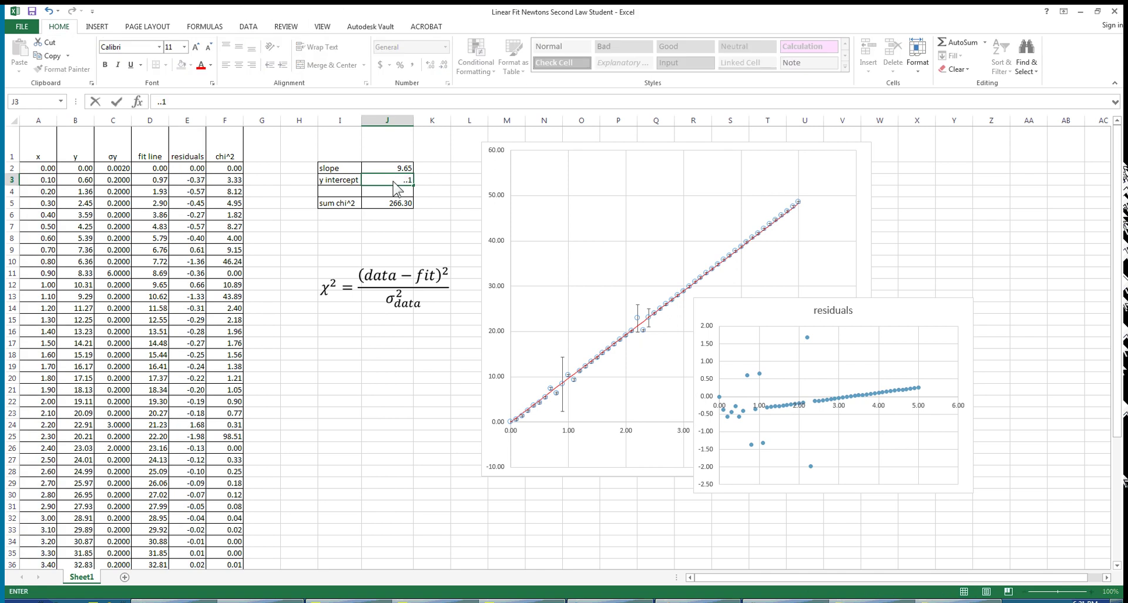
pyautogui.press('BackSpace')
pyautogui.press('BackSpace')
pyautogui.write('-.1')
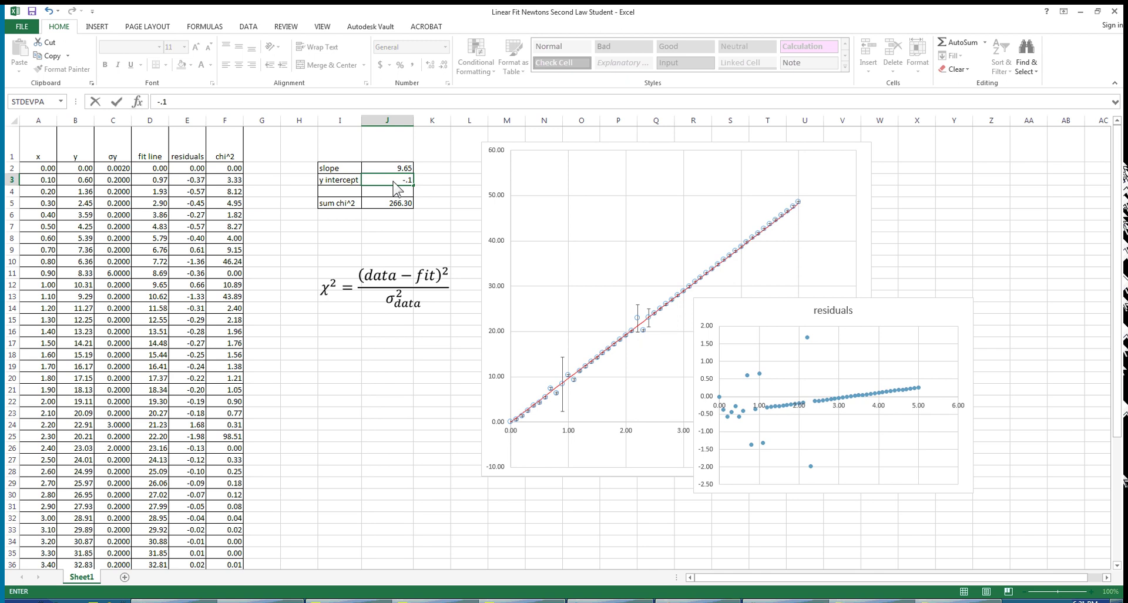
pyautogui.press('Return')
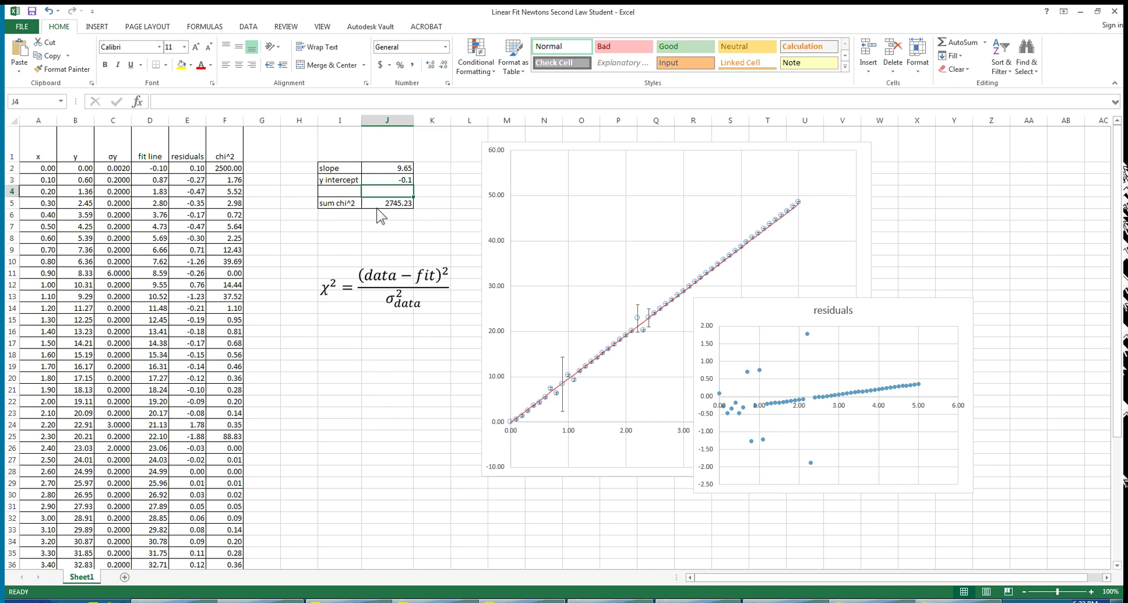
# Label I7 "sum resid" and total the residuals column in J7 with =SUM(E2:E52)
pyautogui.click(339, 226)
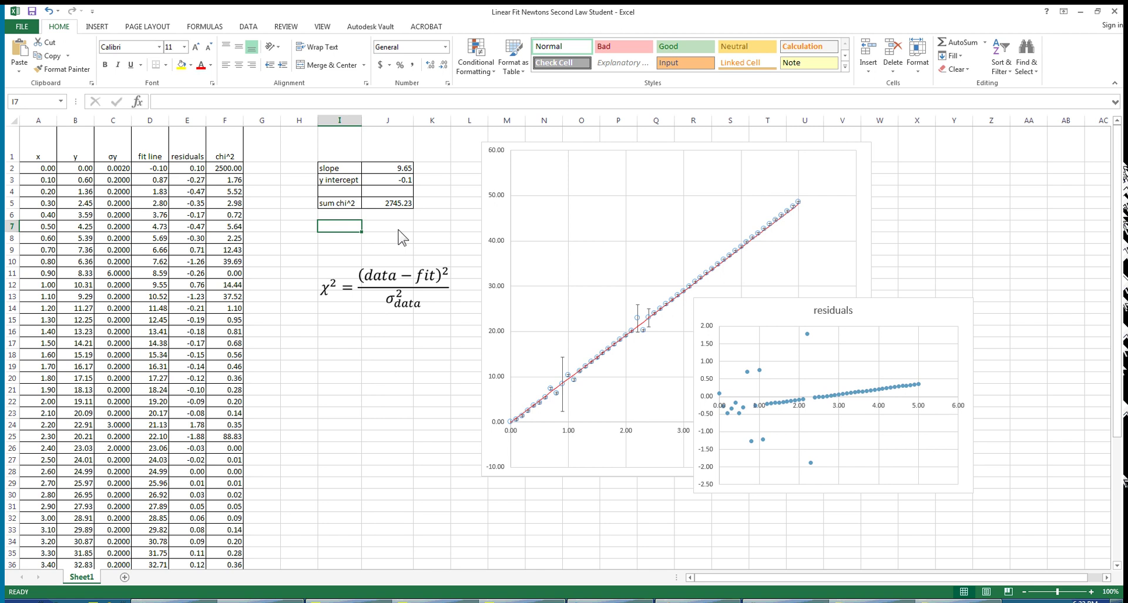
pyautogui.write('sum')
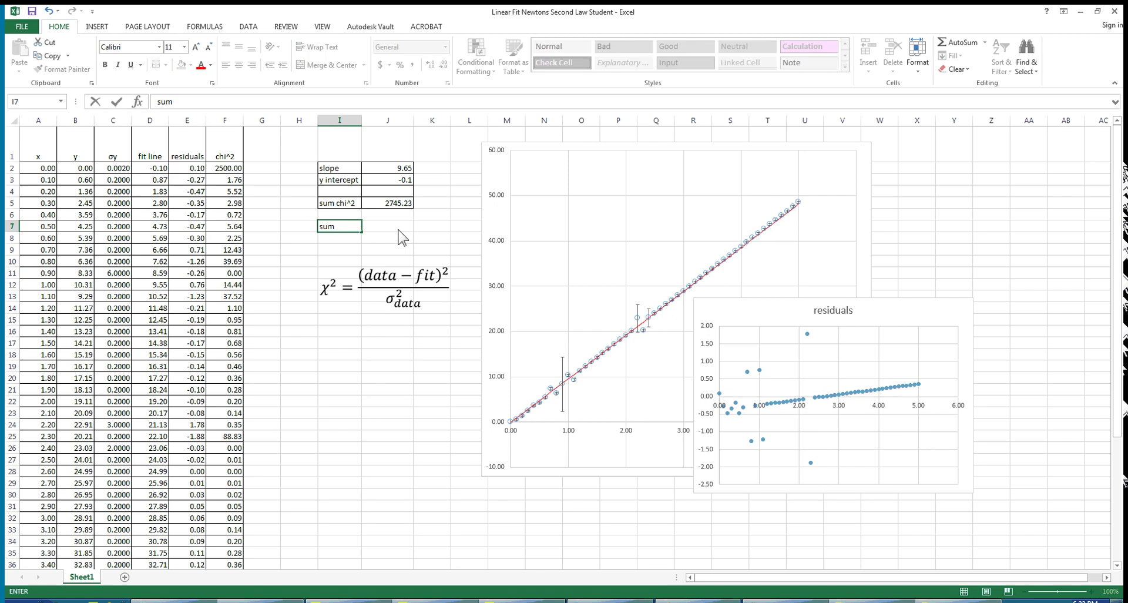
pyautogui.write(' resid')
pyautogui.click(394, 229)
pyautogui.write('=')
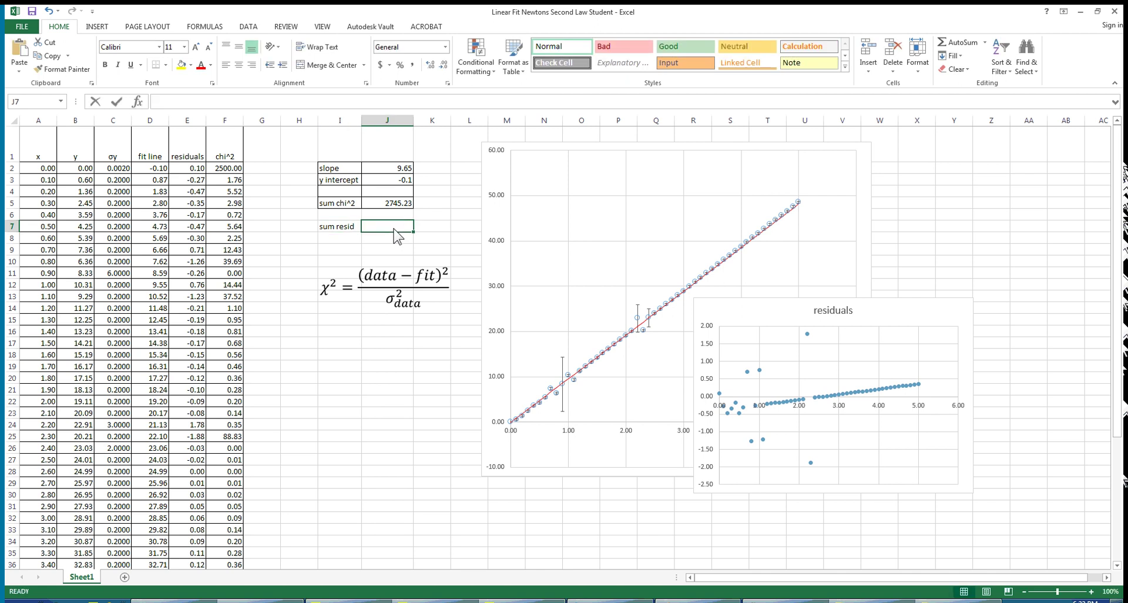
pyautogui.write('sum(')
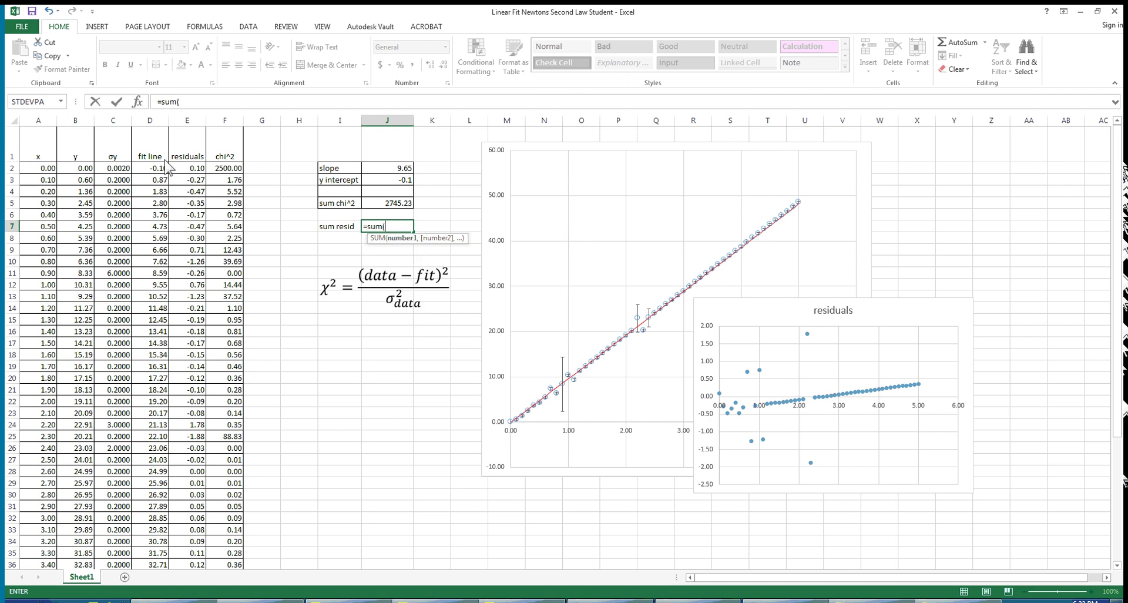
pyautogui.moveTo(188, 168); pyautogui.dragTo(196, 546)
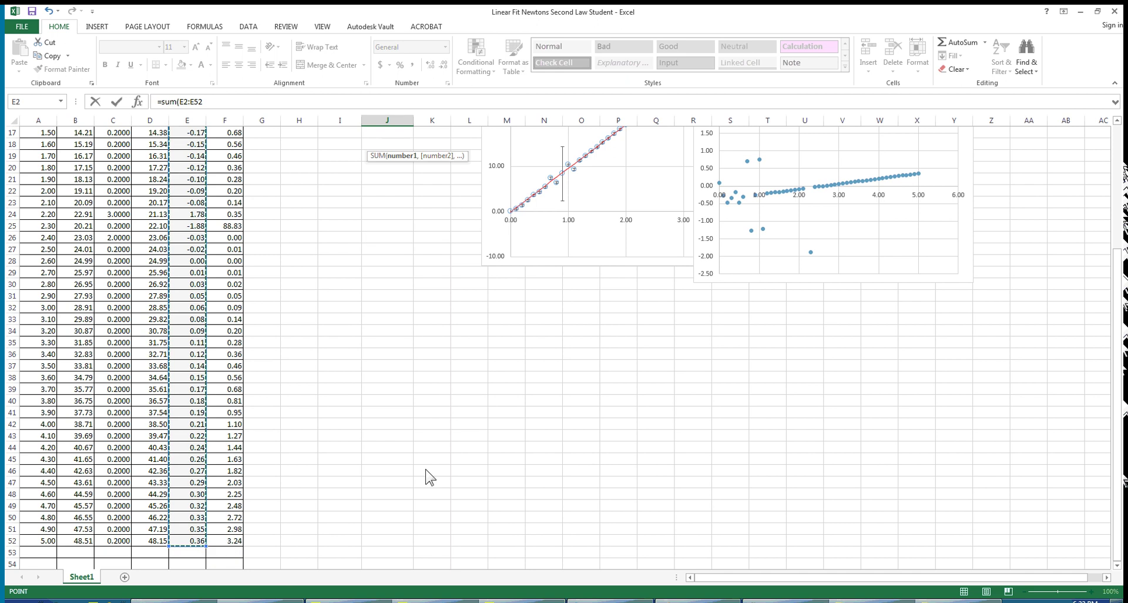
pyautogui.press('Return')
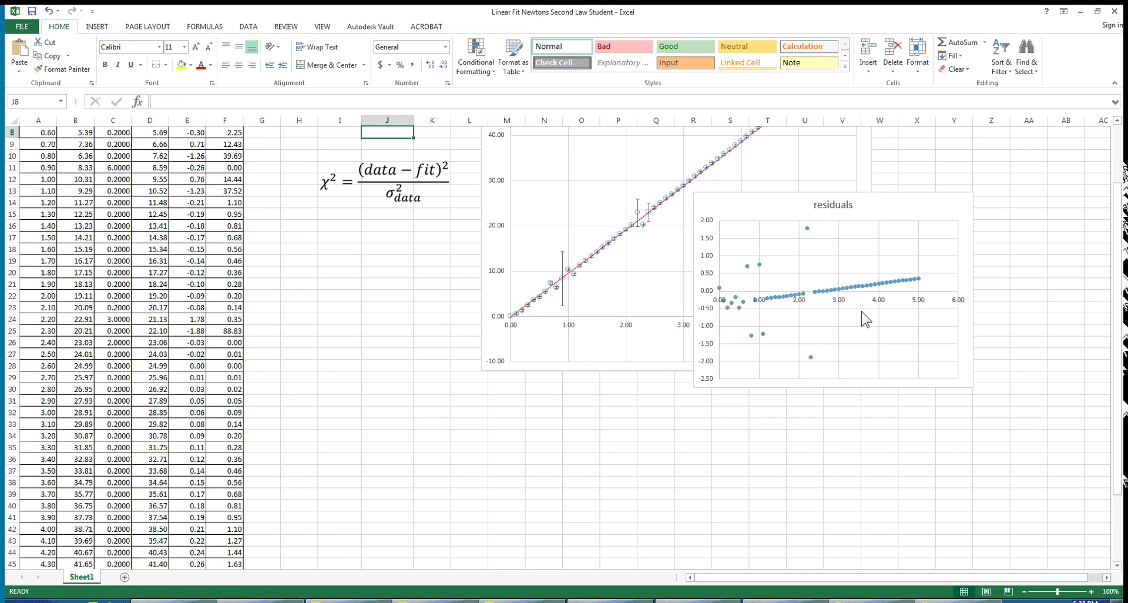
# Try a y intercept of 10 in J3
pyautogui.moveTo(1116, 276); pyautogui.dragTo(1119, 221)
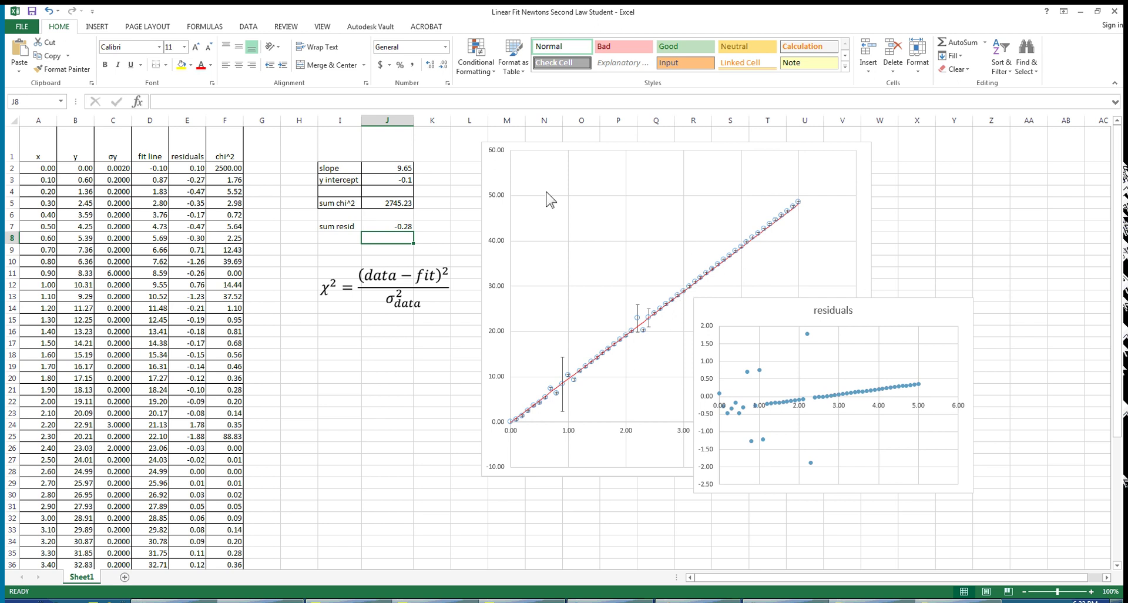
pyautogui.click(408, 183)
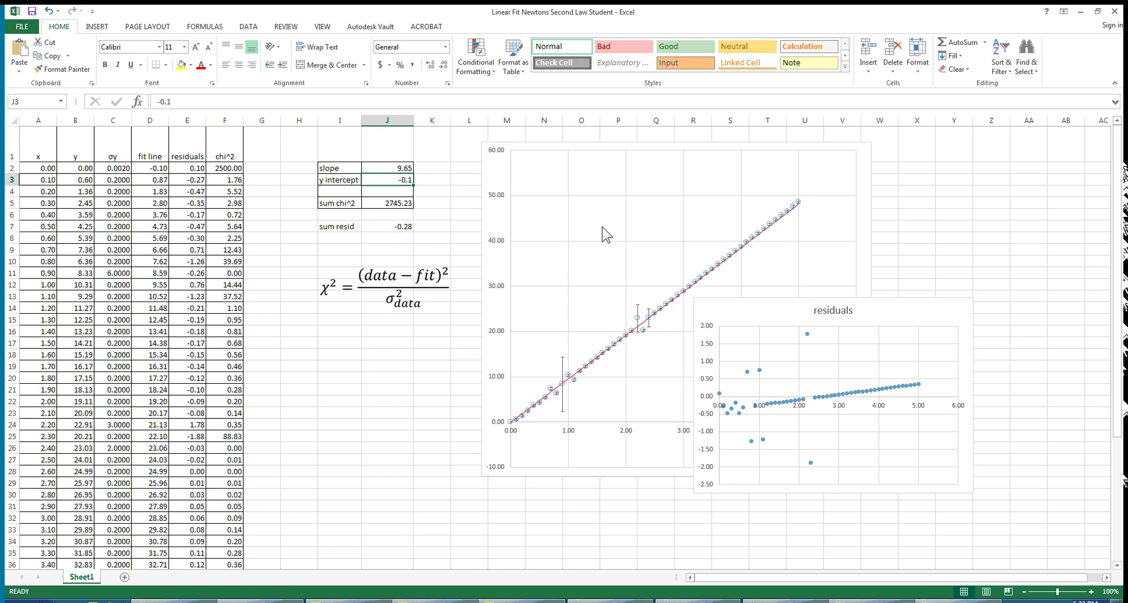
pyautogui.write('10')
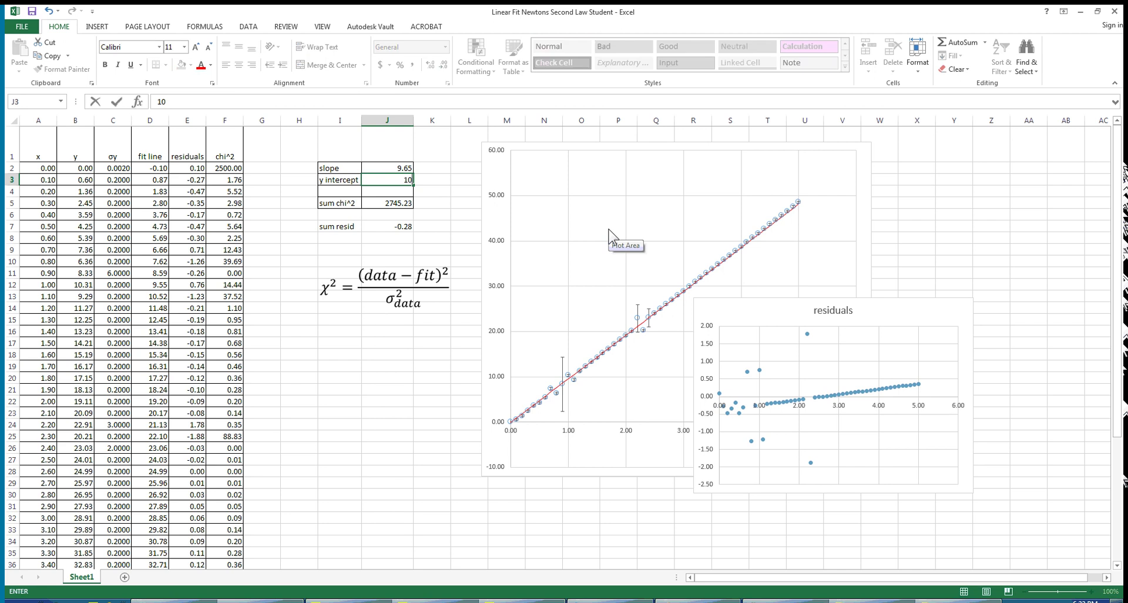
pyautogui.press('Return')
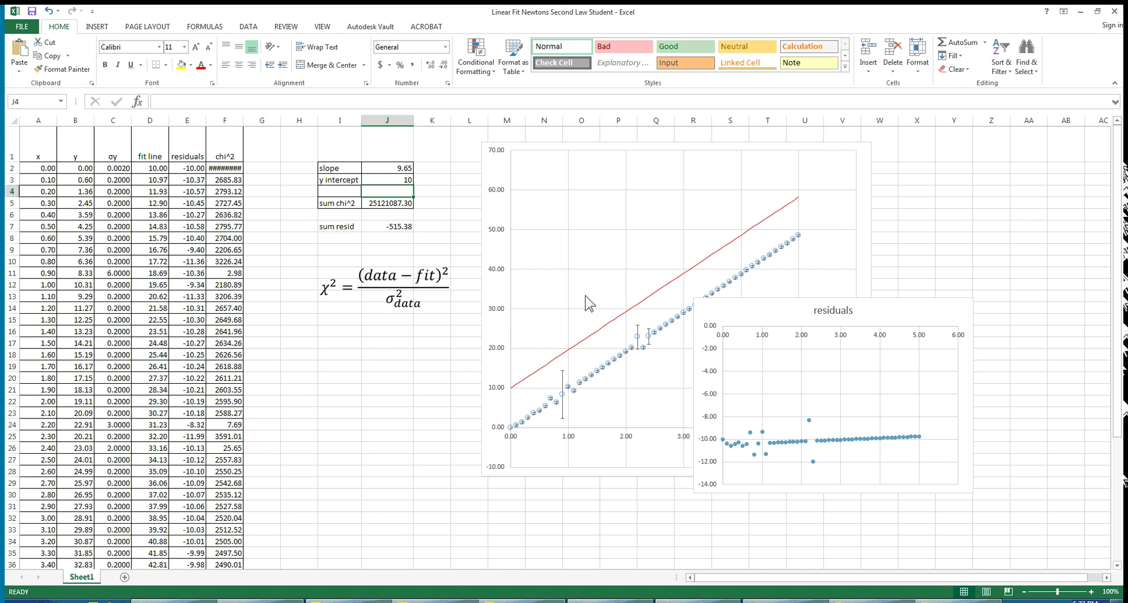
# Try slopes of 5 and 6 in J2 with the shifted y intercept
pyautogui.click(406, 169)
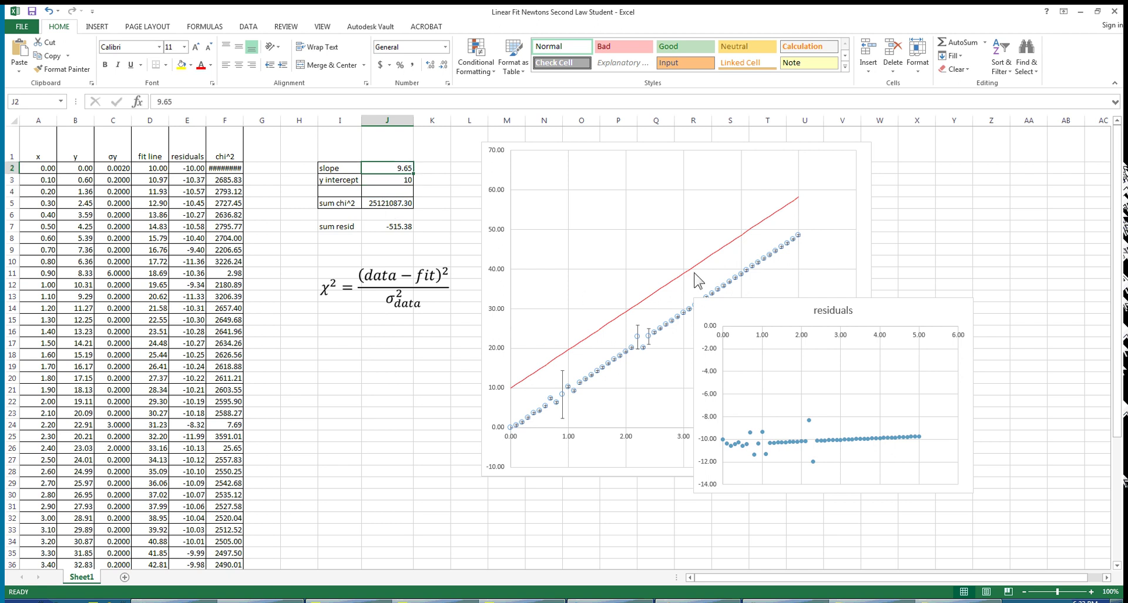
pyautogui.write('5')
pyautogui.press('Return')
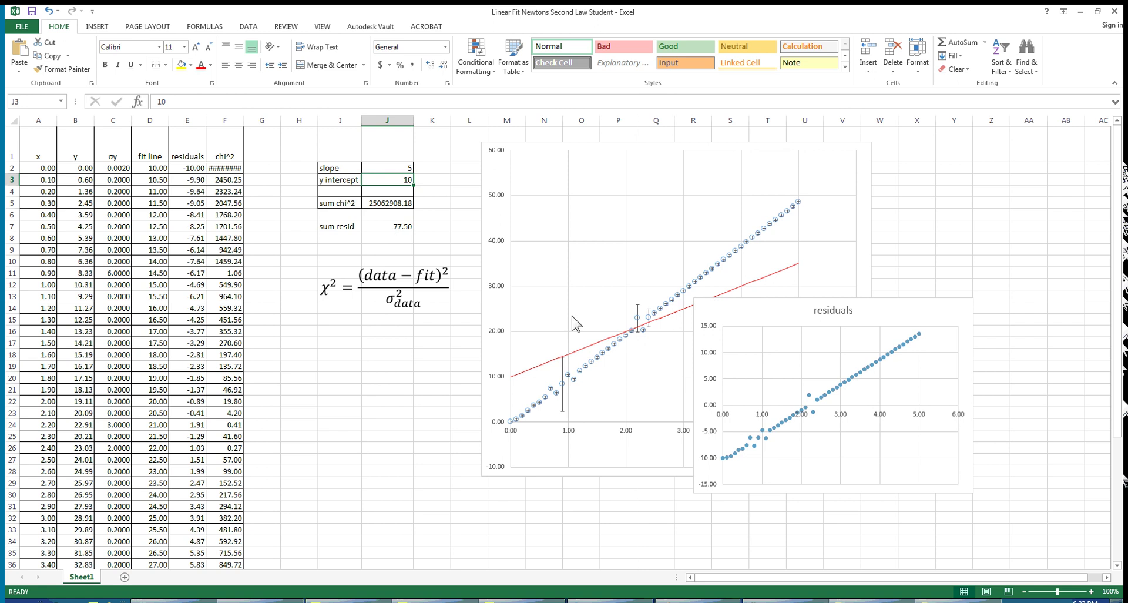
pyautogui.click(402, 170)
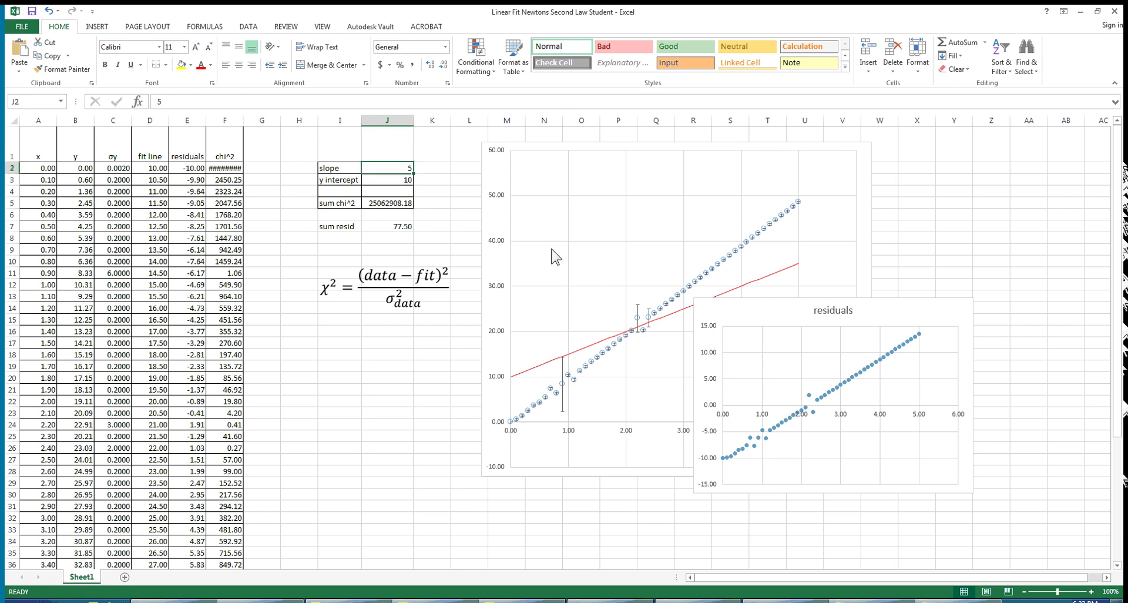
pyautogui.write('6')
pyautogui.press('Return')
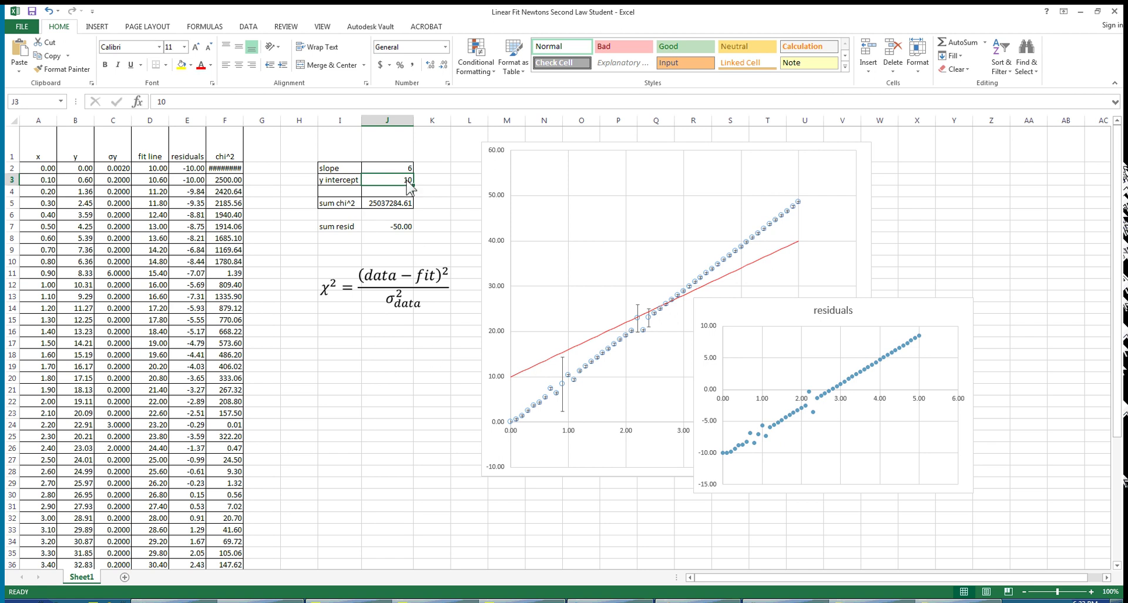
# Set the y intercept in J3 to 0 and the slope in J2 to 9
pyautogui.write('0')
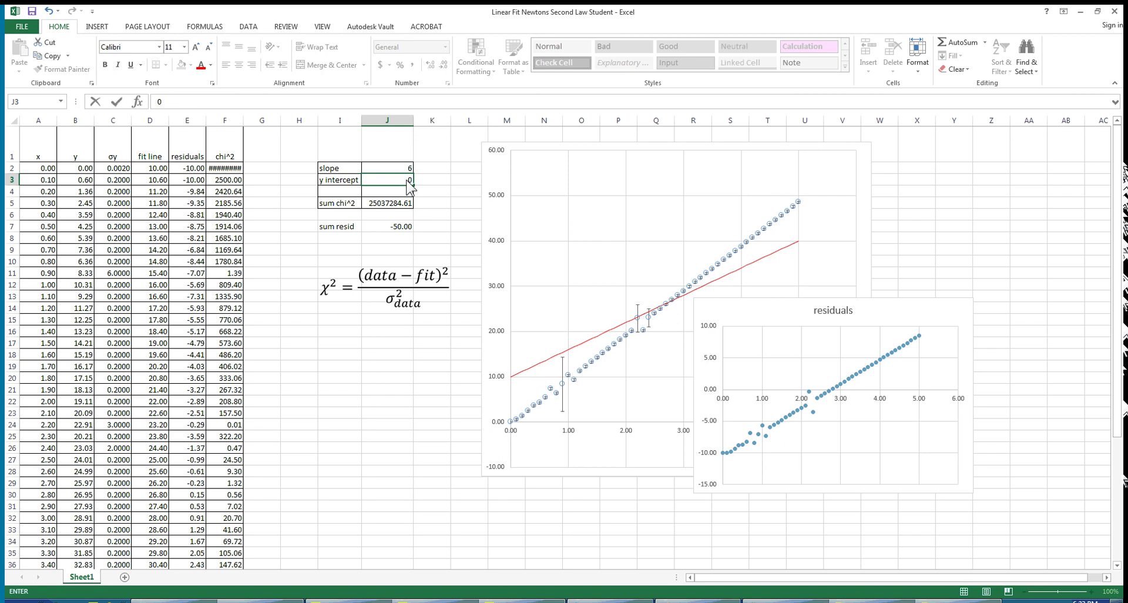
pyautogui.press('Return')
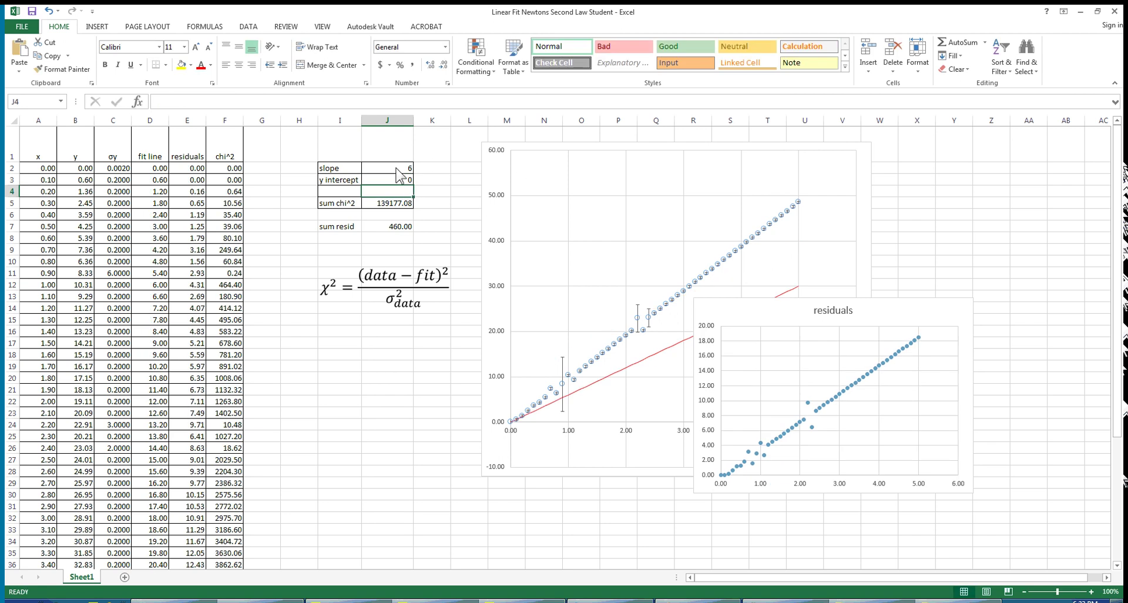
pyautogui.click(397, 168)
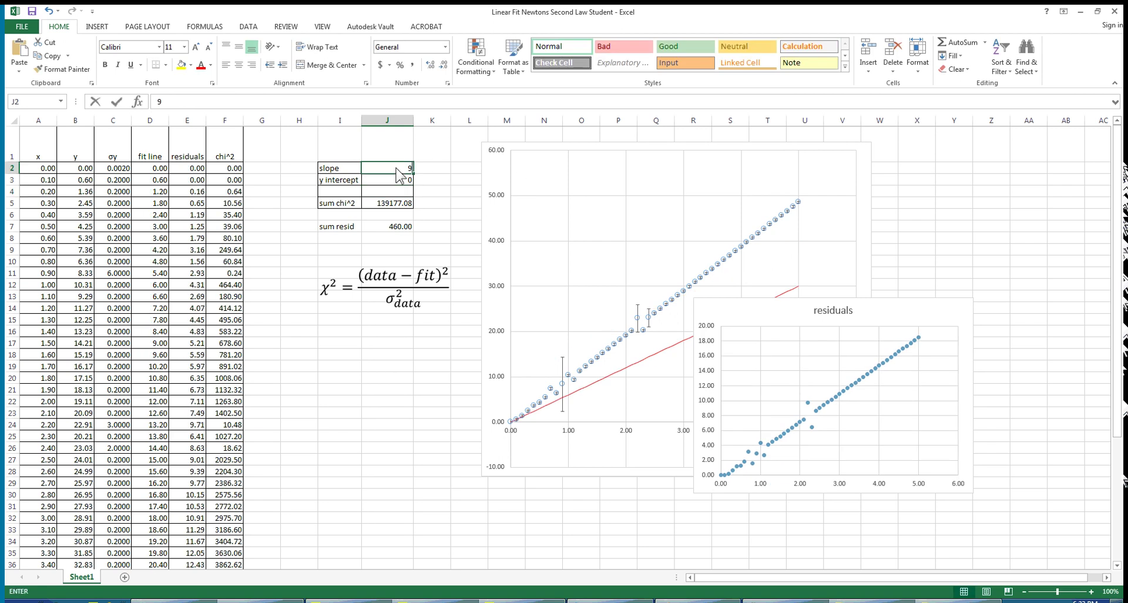
pyautogui.write('9')
pyautogui.press('Return')
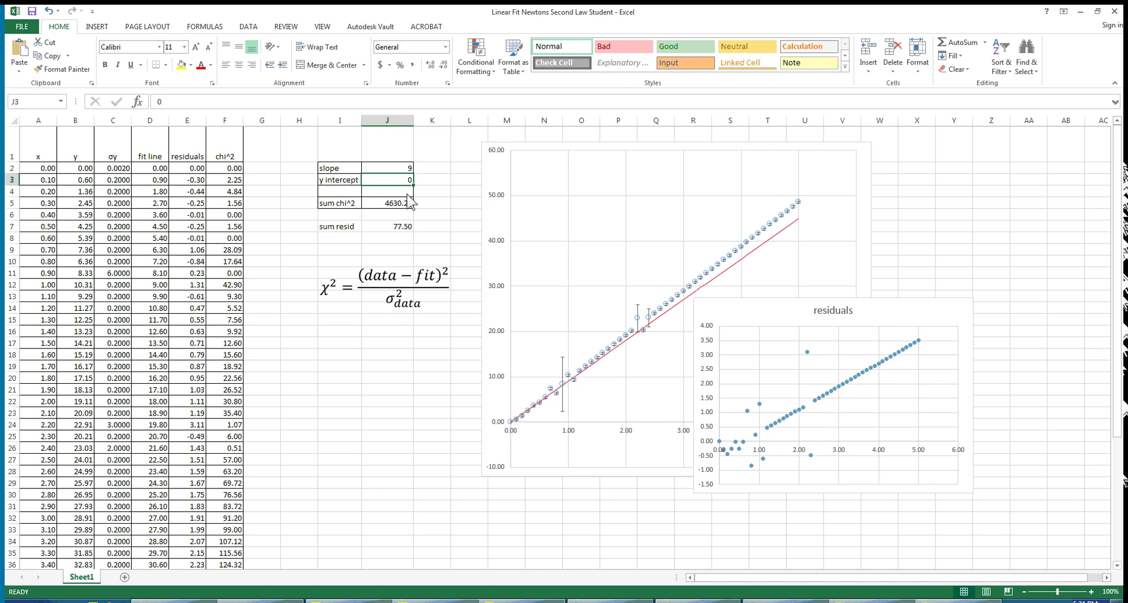